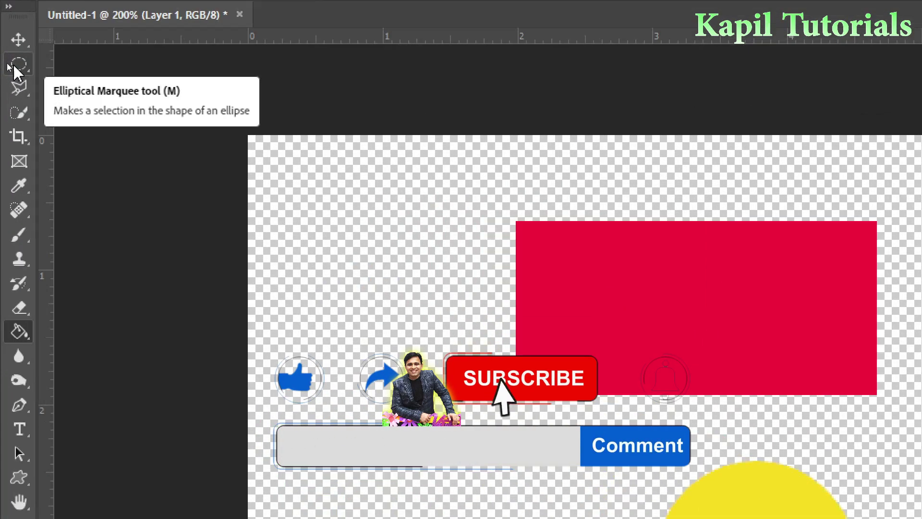
Select a single-pixel row through the middle of the red rectangle, delete its pixels and deselect
right_click(9, 64)
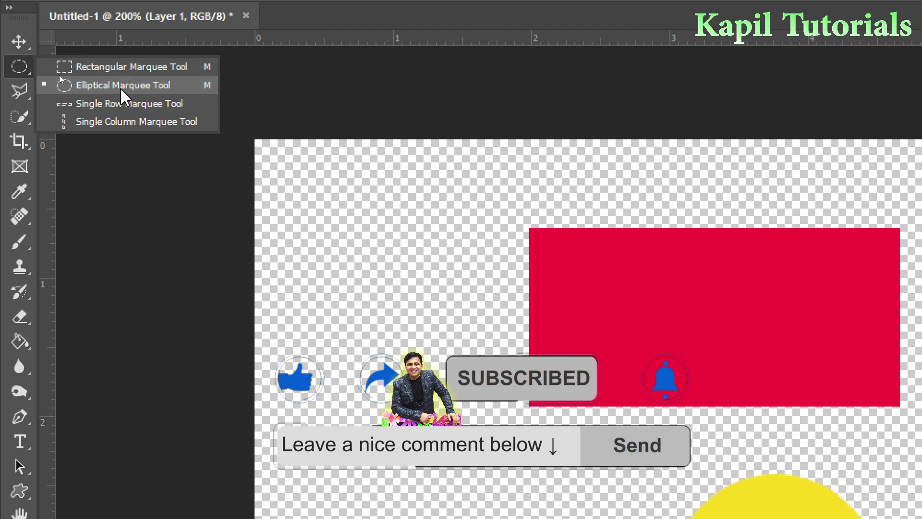
left_click(105, 111)
right_click(19, 66)
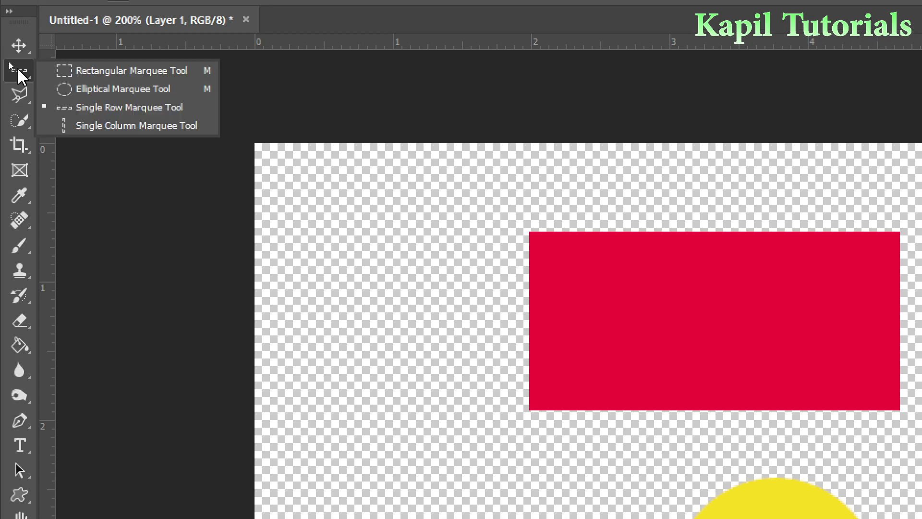
left_click(98, 110)
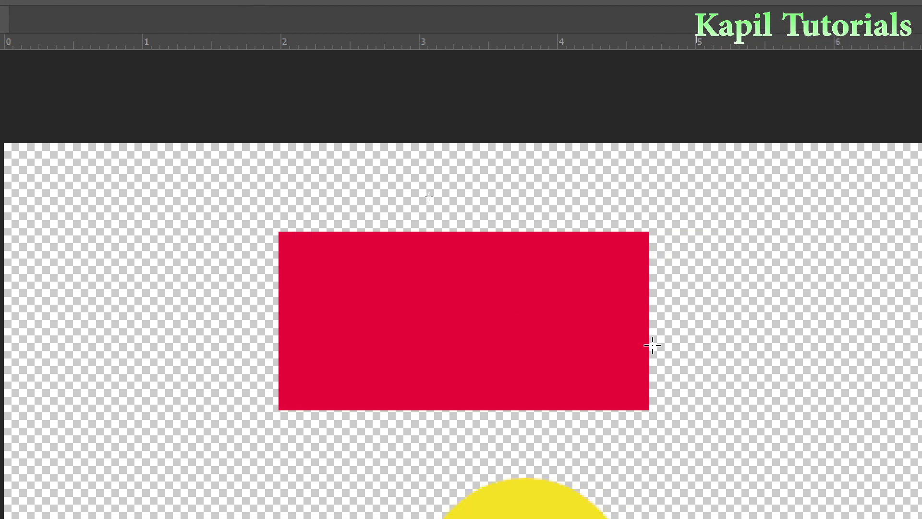
left_click(435, 317)
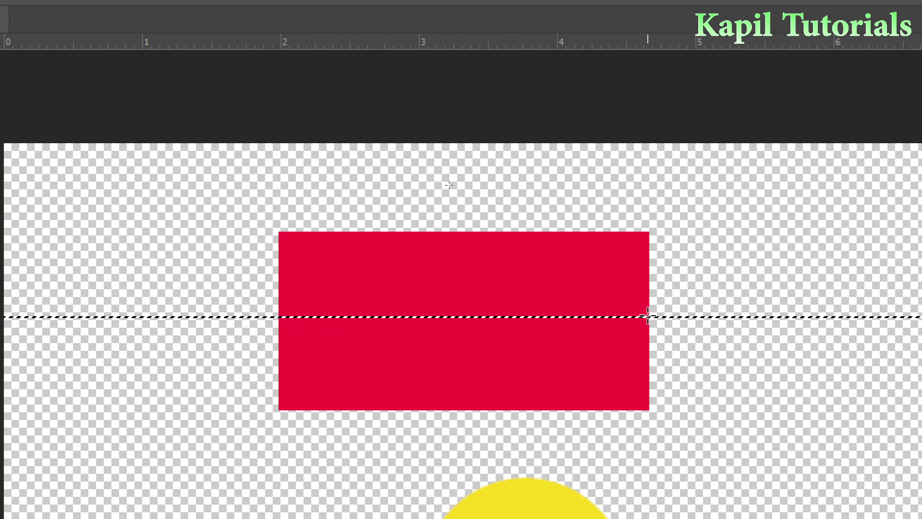
key("v")
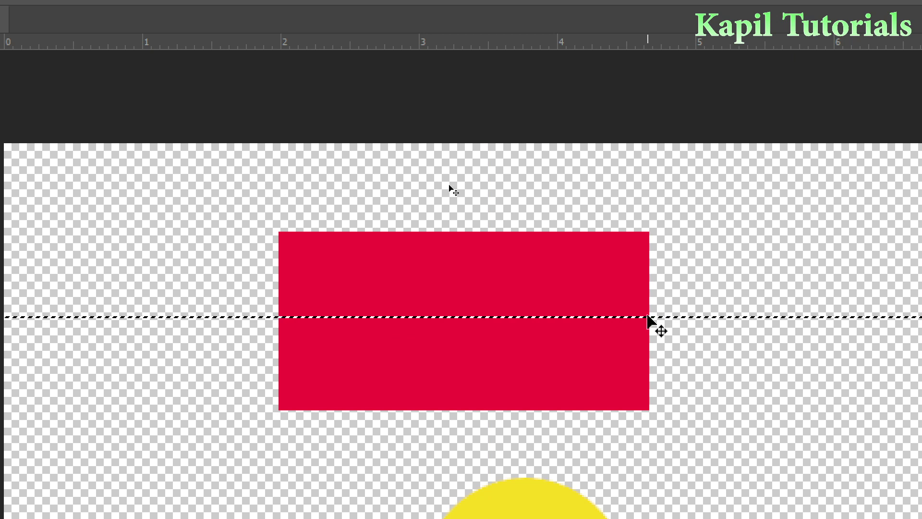
key("Delete")
key("ctrl+d")
key("m")
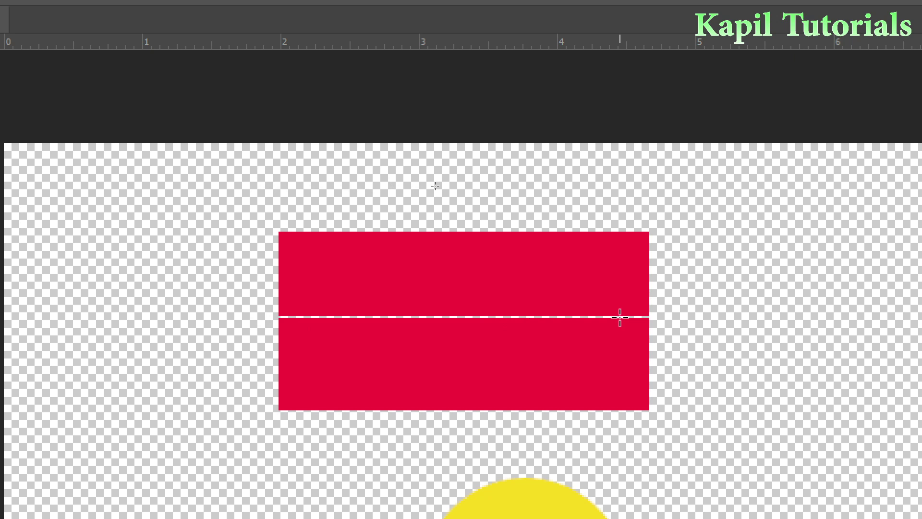
key("v")
key("m")
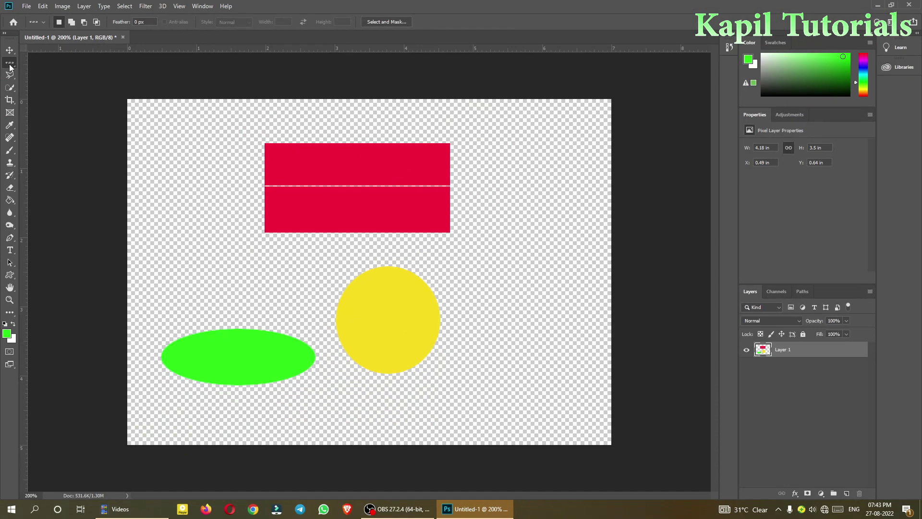
Select a single-pixel column crossing the red rectangle and yellow circle, delete its pixels and deselect
right_click(9, 63)
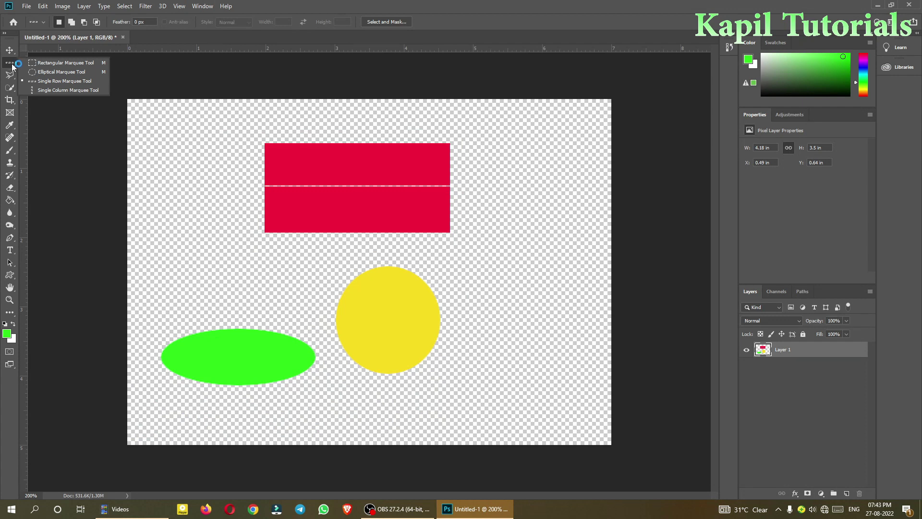
left_click(47, 90)
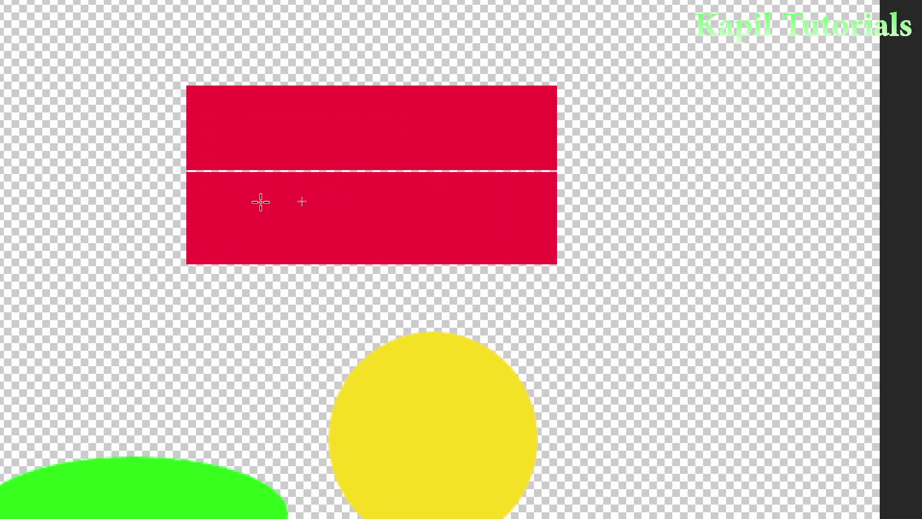
left_click(461, 222)
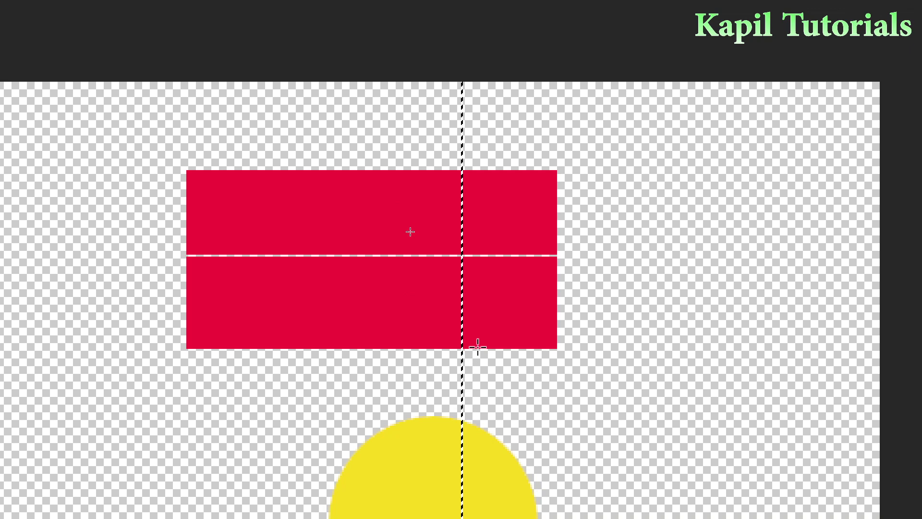
key("v")
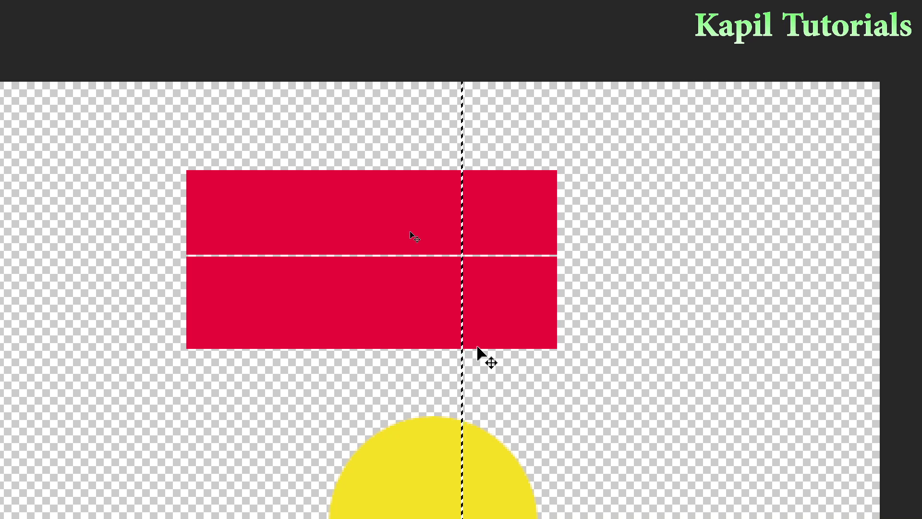
key("Delete")
key("ctrl+d")
key("m")
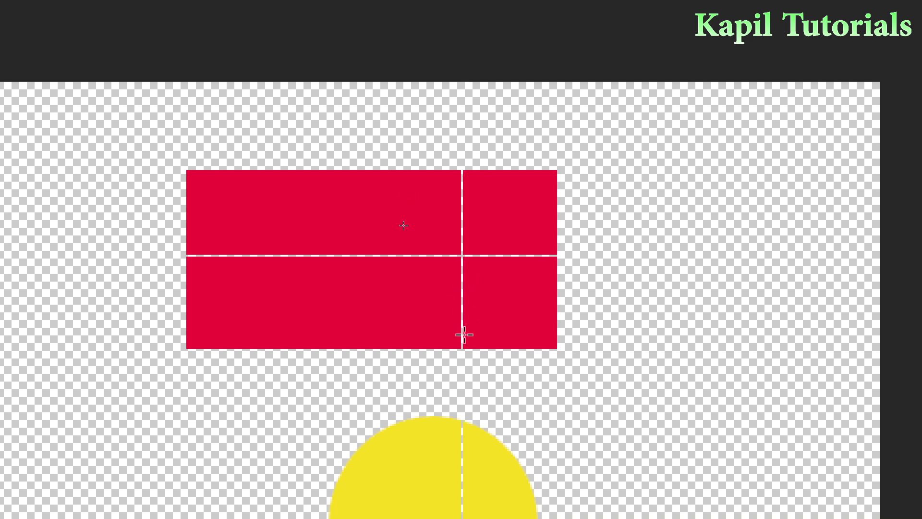
key("v")
key("m")
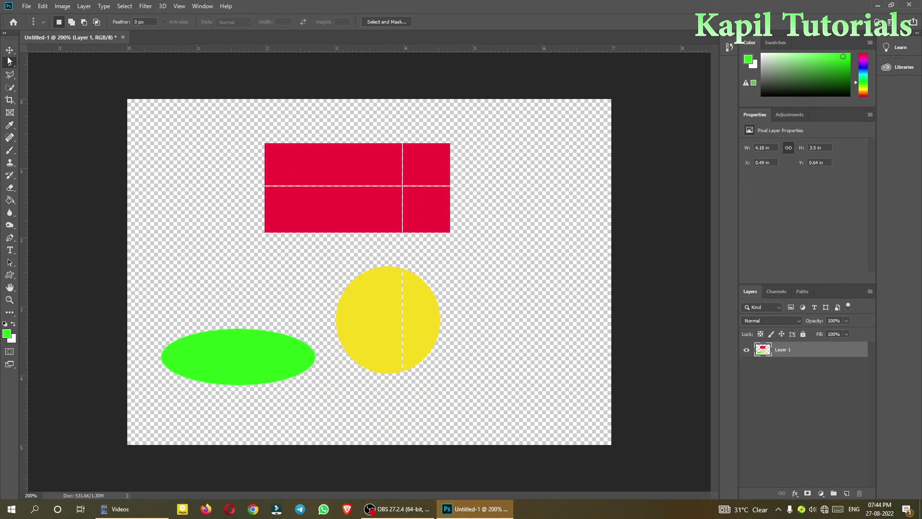
Clear all the shapes from Layer 1 with one rectangular selection around them, and deselect
right_click(8, 61)
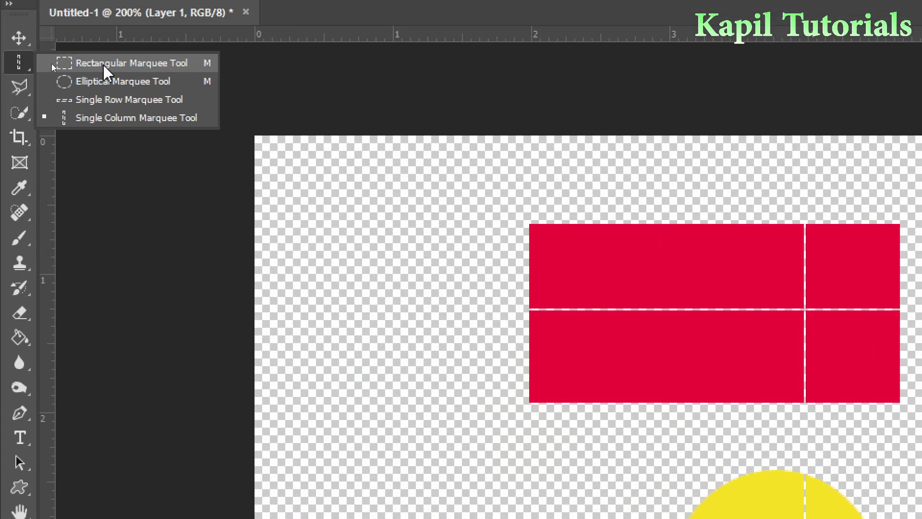
left_click(52, 66)
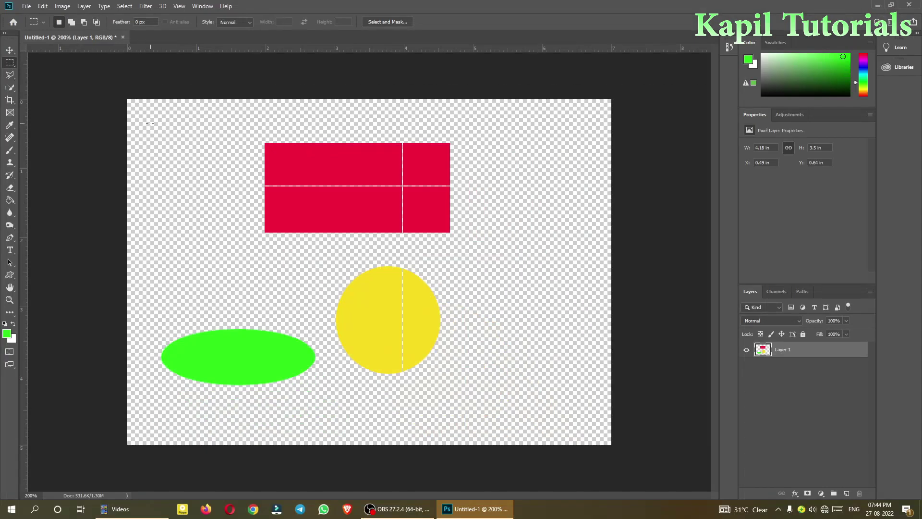
left_click_drag(146, 115, 483, 422)
key("Delete")
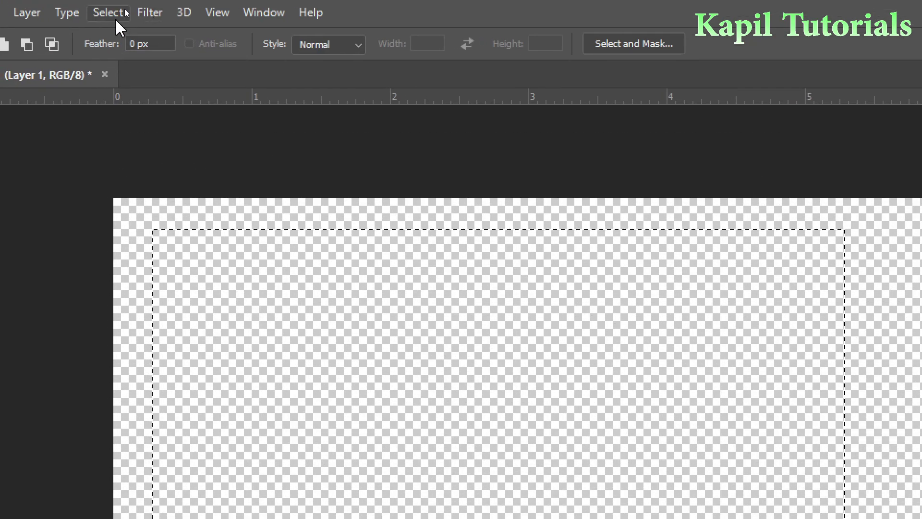
left_click(116, 17)
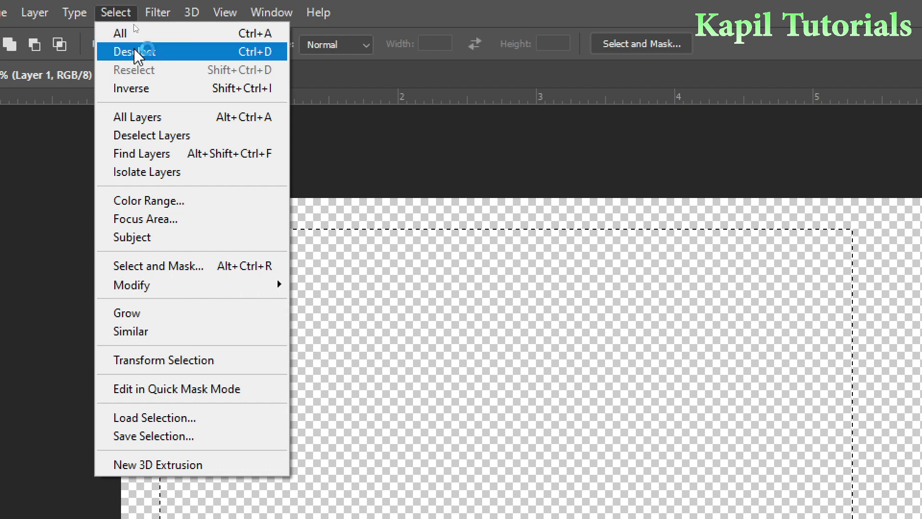
left_click(135, 51)
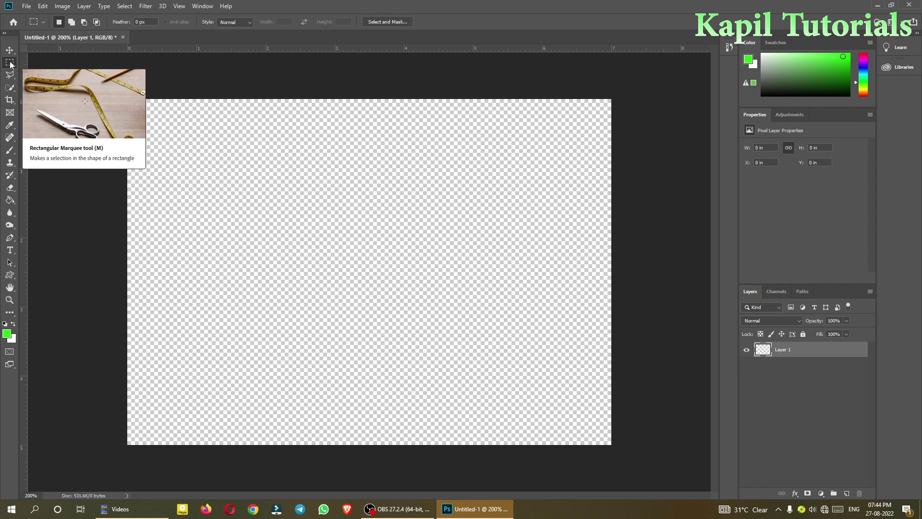
Make an elliptical selection about 2.15 by 1.96 in near the middle of the empty canvas
left_click(9, 200)
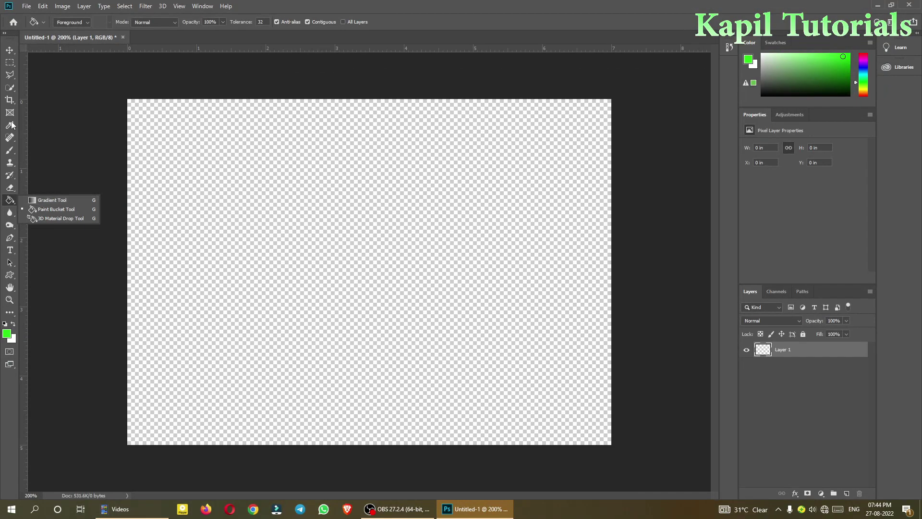
key("Escape")
left_click(10, 64)
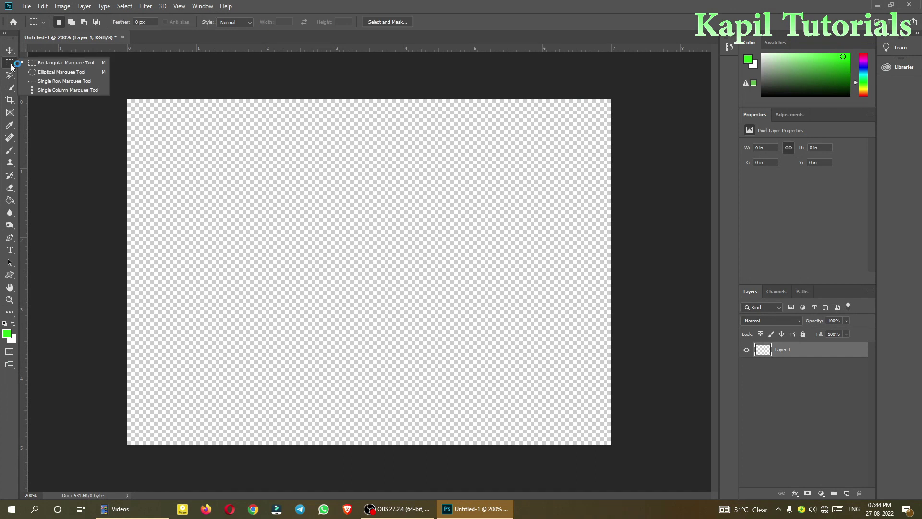
left_click(44, 73)
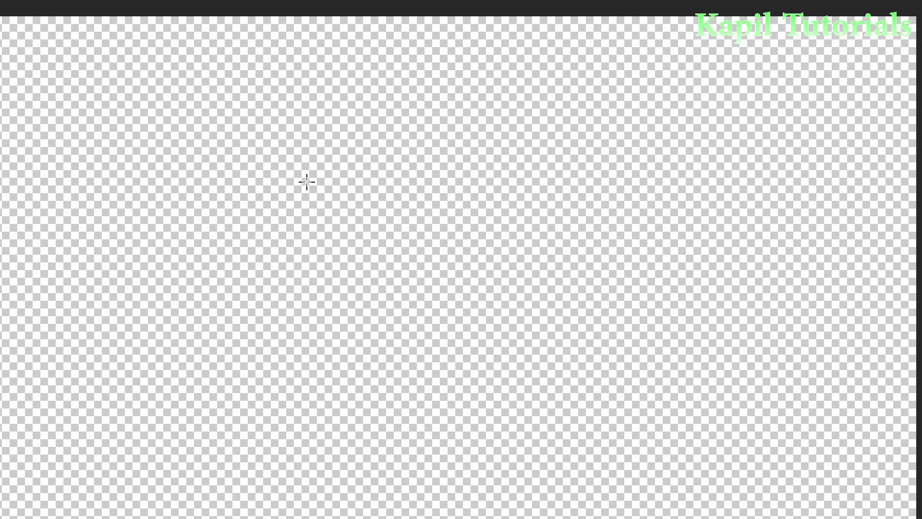
left_click_drag(305, 182, 454, 317)
left_click_drag(601, 451, 600, 450)
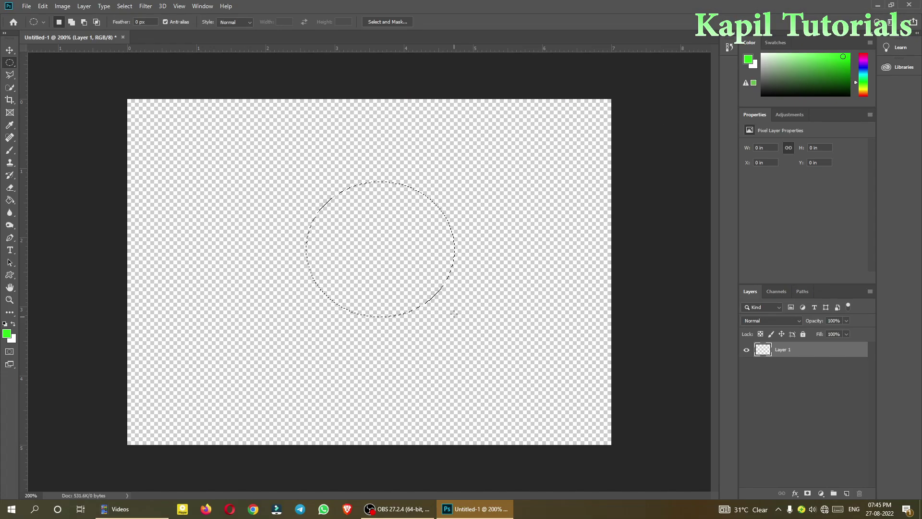
Fill the elliptical selection with the Chrome preset as a linear gradient running diagonally from its upper left to its lower right
right_click(9, 63)
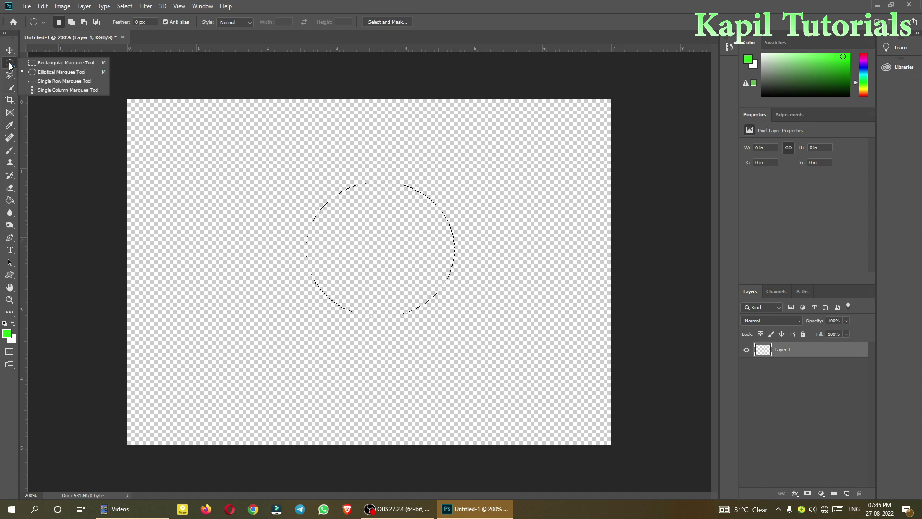
left_click(9, 201)
left_click(38, 202)
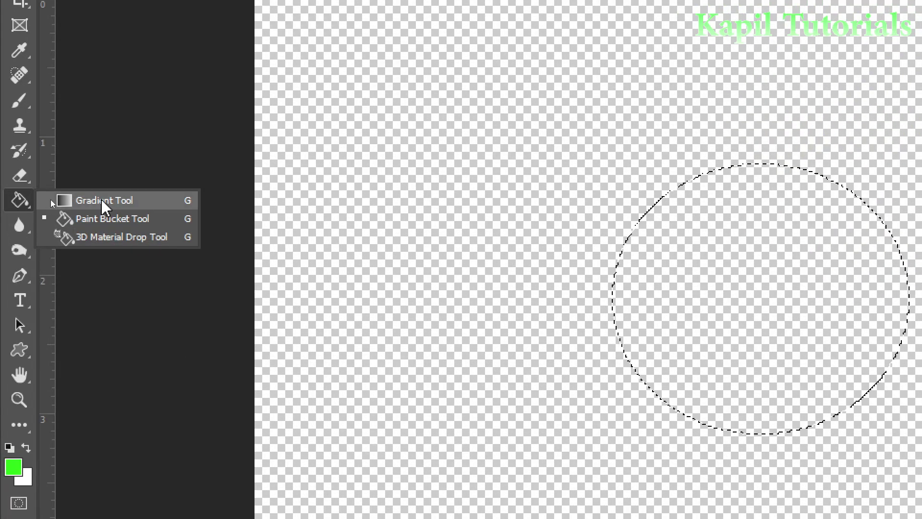
left_click(133, 198)
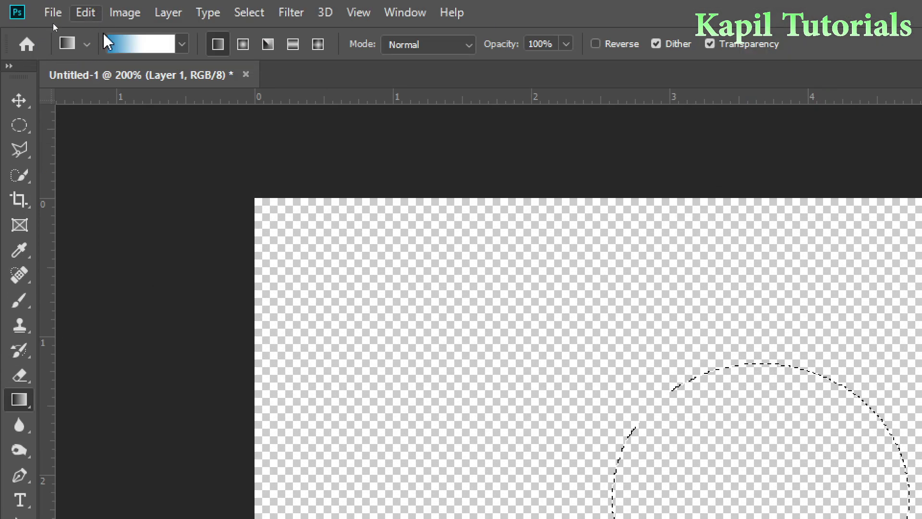
right_click(20, 400)
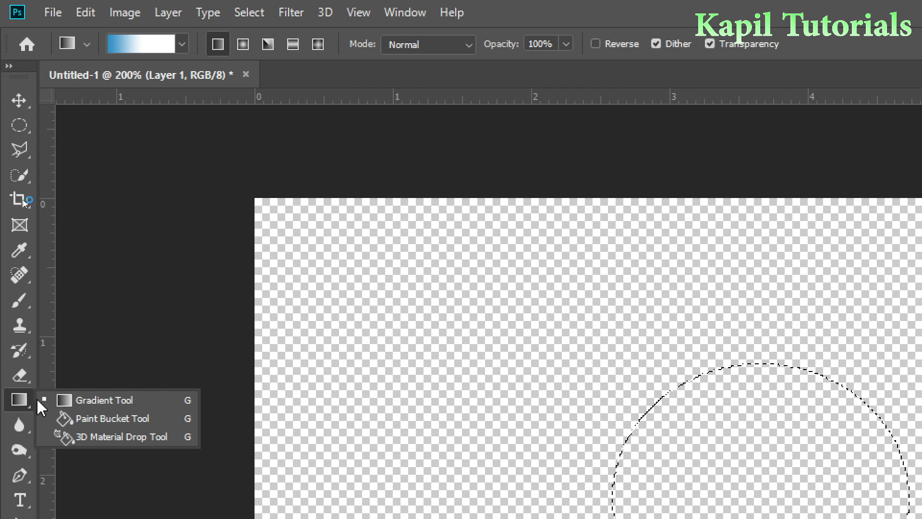
left_click(77, 403)
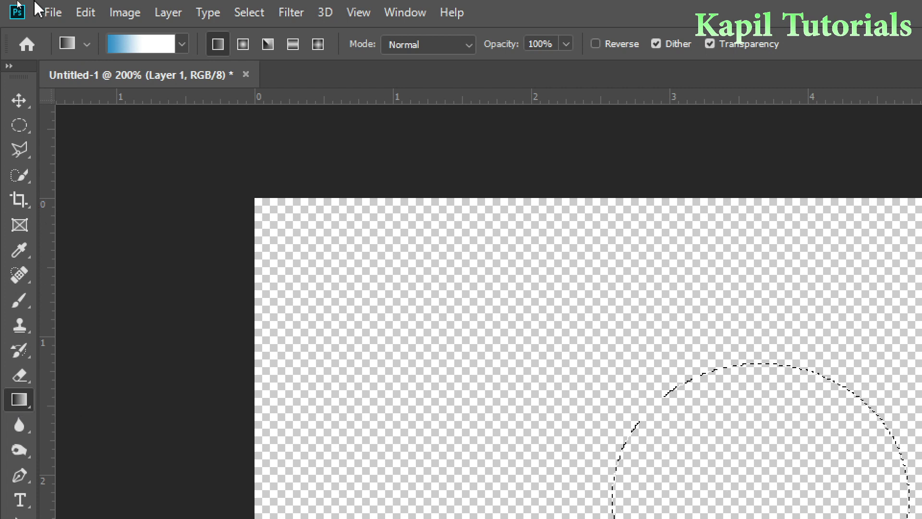
left_click(150, 50)
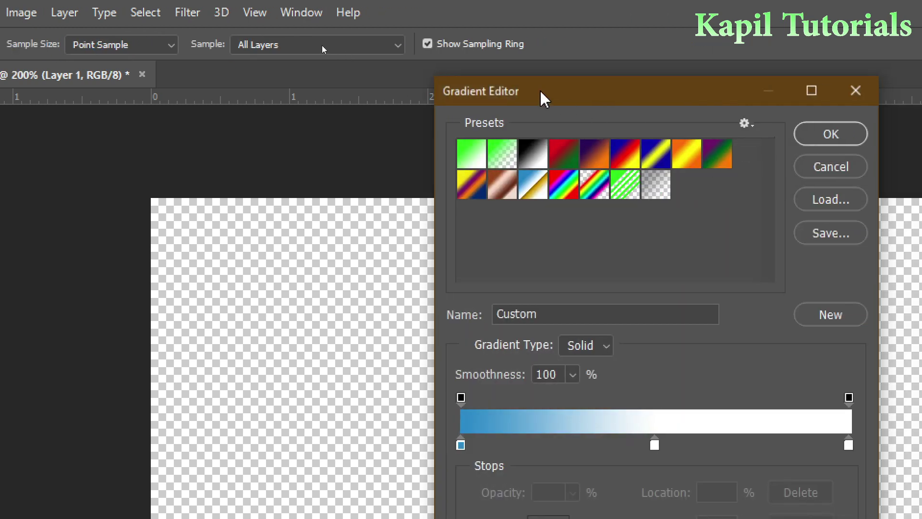
left_click_drag(542, 99, 379, 99)
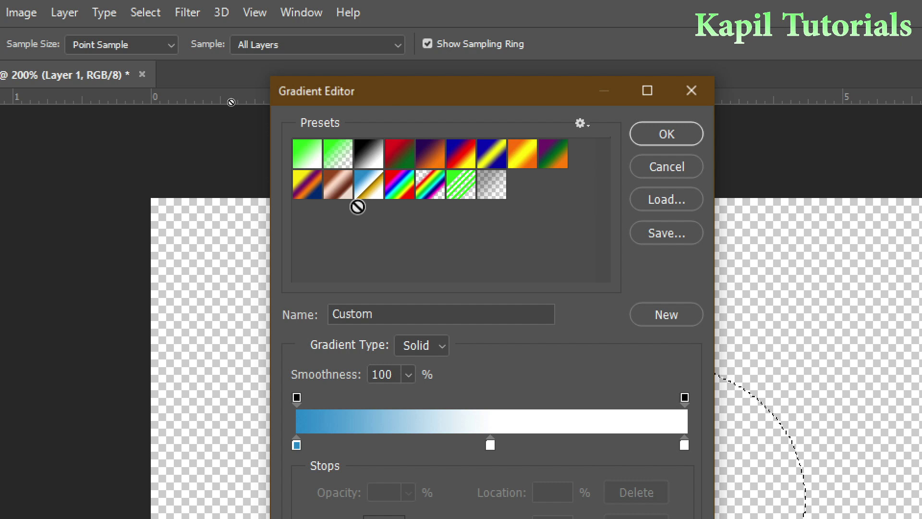
left_click(370, 184)
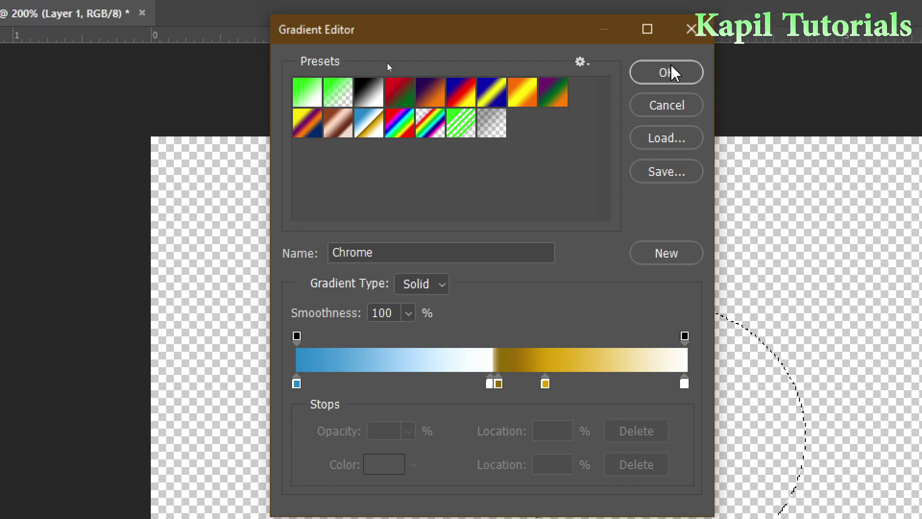
left_click(680, 47)
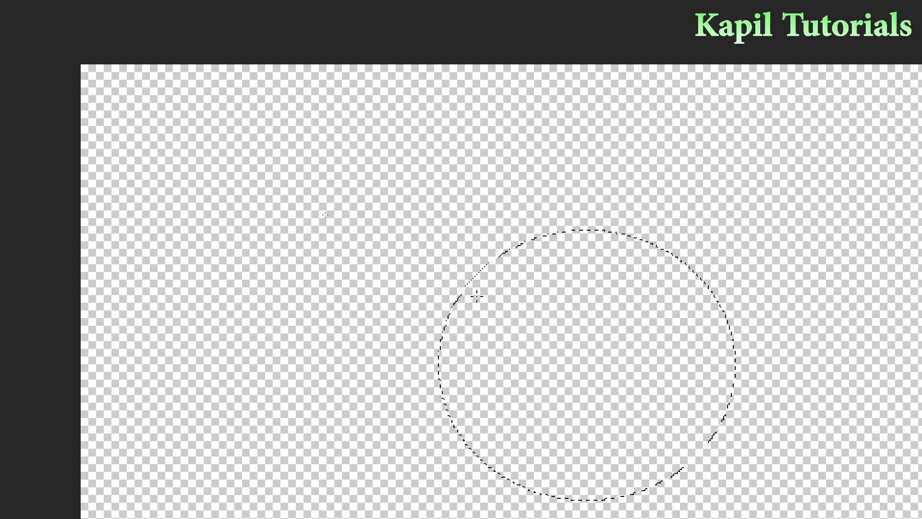
left_click_drag(477, 297, 691, 415)
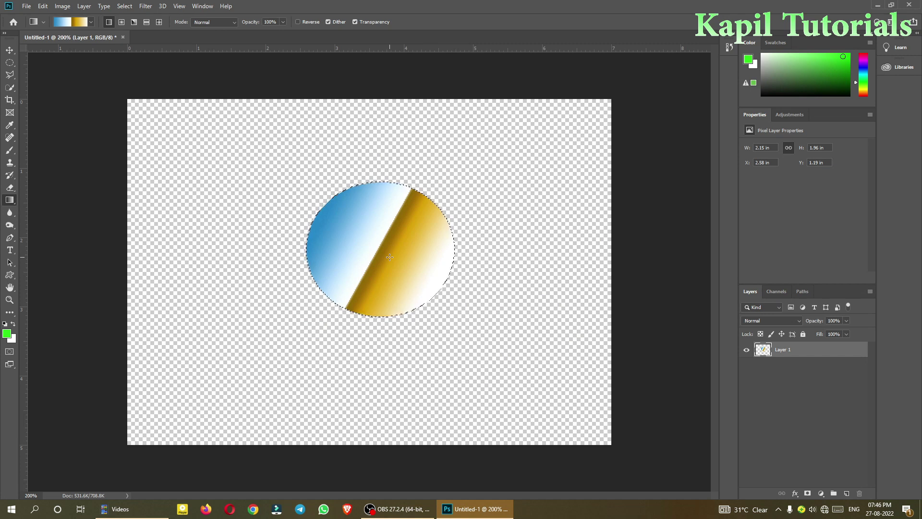
Refill the elliptical selection with the rainbow gradient preset, running diagonally from upper left to lower right
left_click(67, 22)
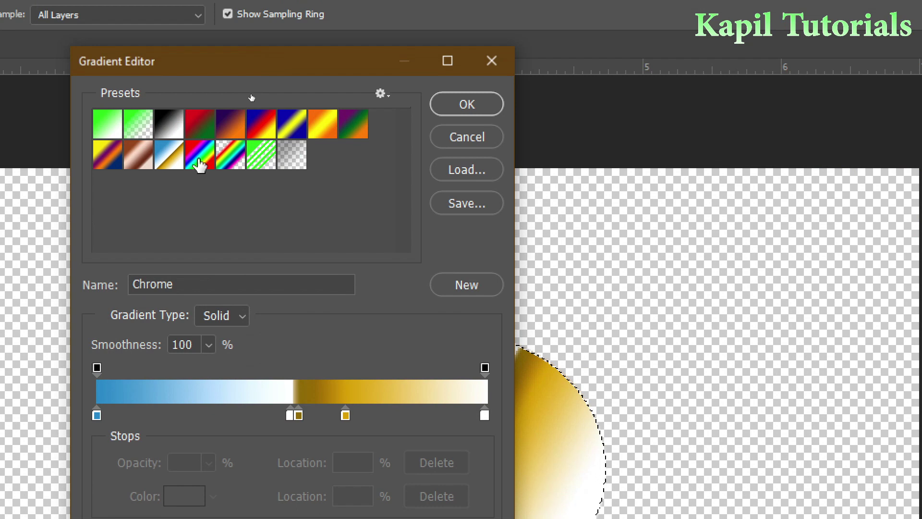
left_click(200, 54)
left_click(466, 104)
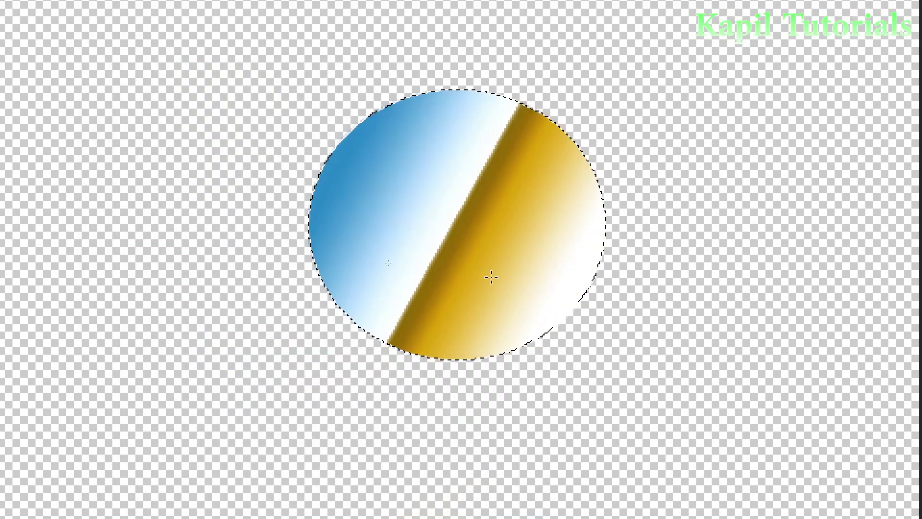
left_click_drag(366, 154, 447, 221)
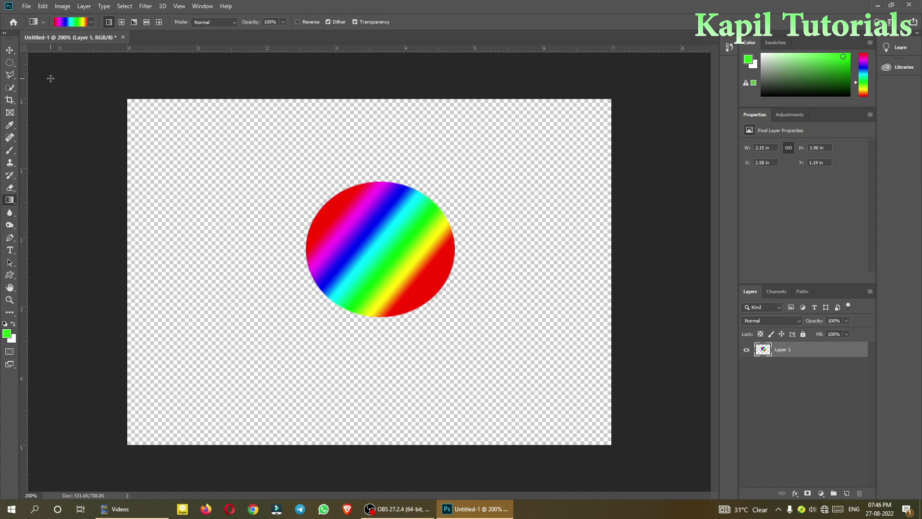
Fill the whole canvas with the Orange, Yellow, Orange preset as a linear gradient running diagonally from upper left to lower right
left_click(67, 21)
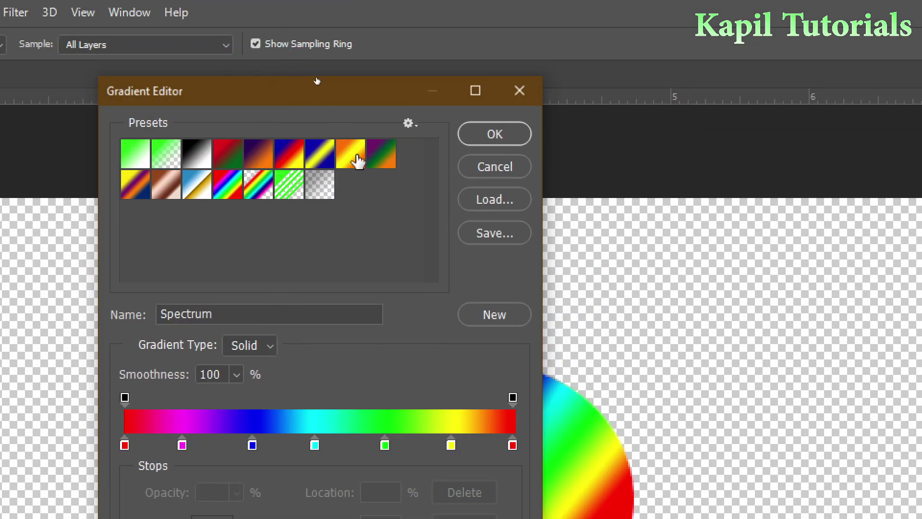
left_click(315, 79)
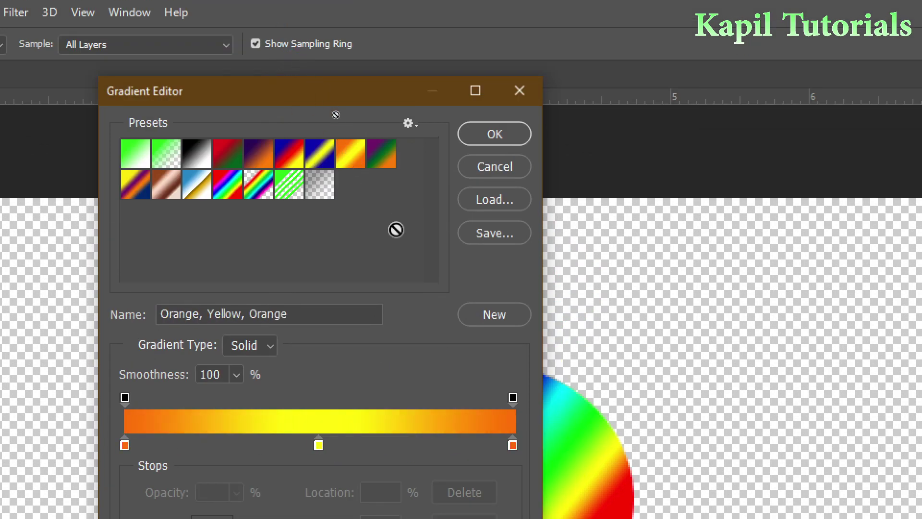
left_click(494, 134)
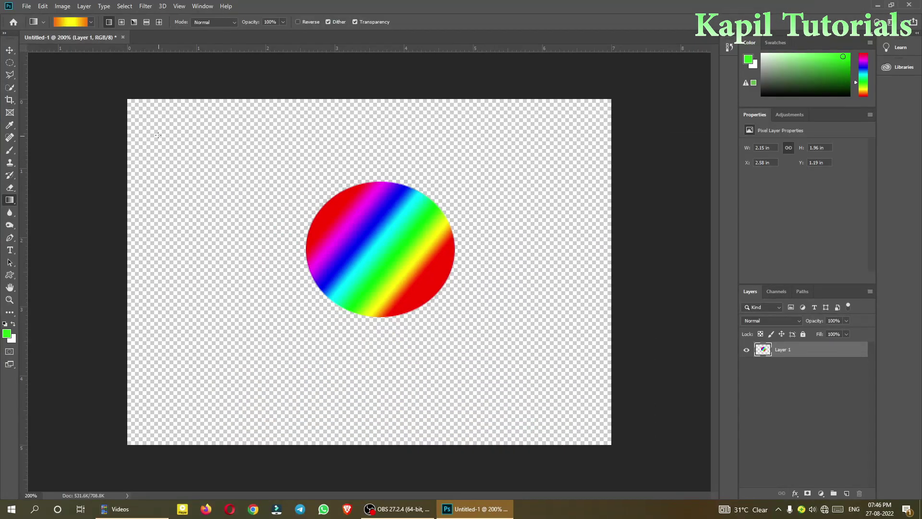
left_click_drag(155, 134, 367, 423)
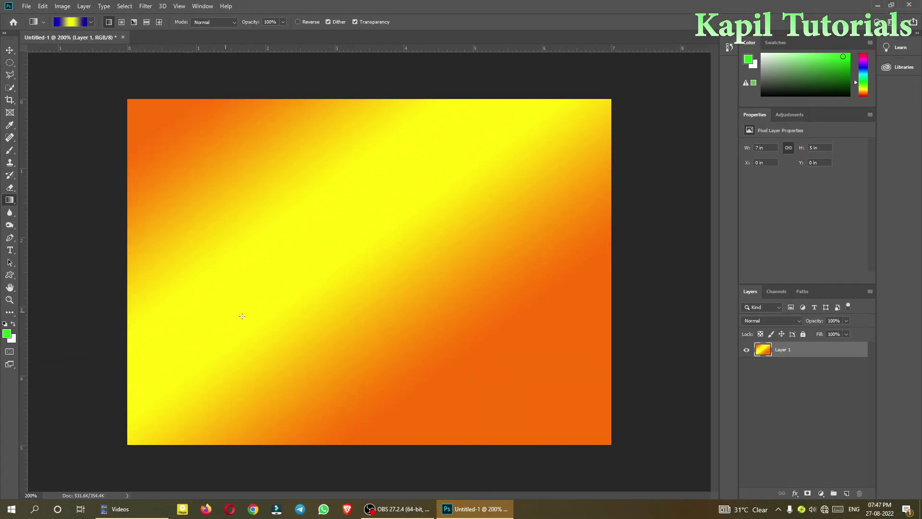
Refill the canvas with the blue-yellow-blue preset as a linear gradient running horizontally from the left edge to the right edge
left_click_drag(133, 265, 594, 274)
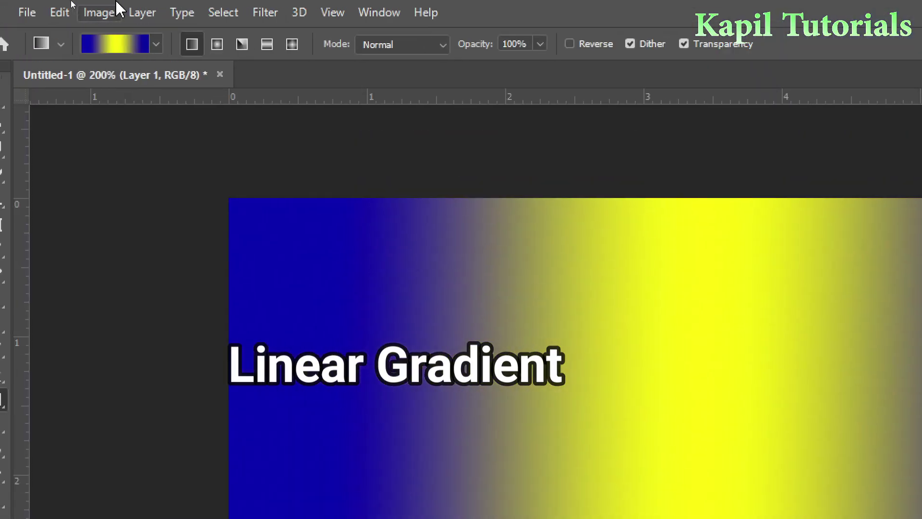
left_click(109, 23)
Refill the canvas with the blue-yellow-blue radial gradient from several starting points, finishing with one from the right edge to the left edge
left_click(216, 46)
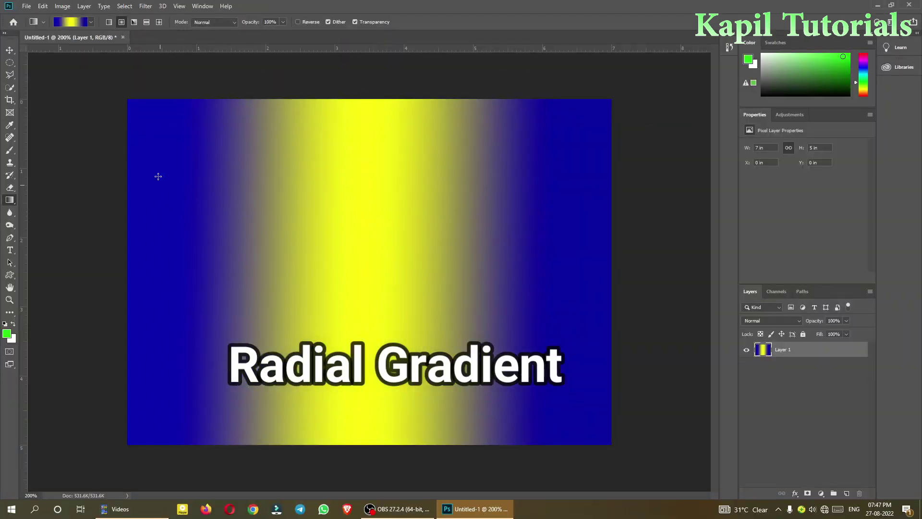
left_click_drag(164, 136, 577, 399)
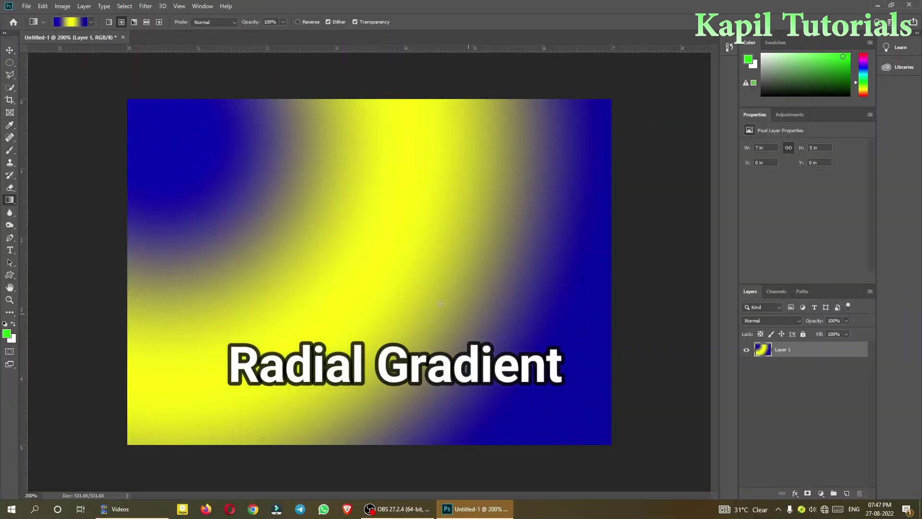
left_click_drag(559, 293, 362, 292)
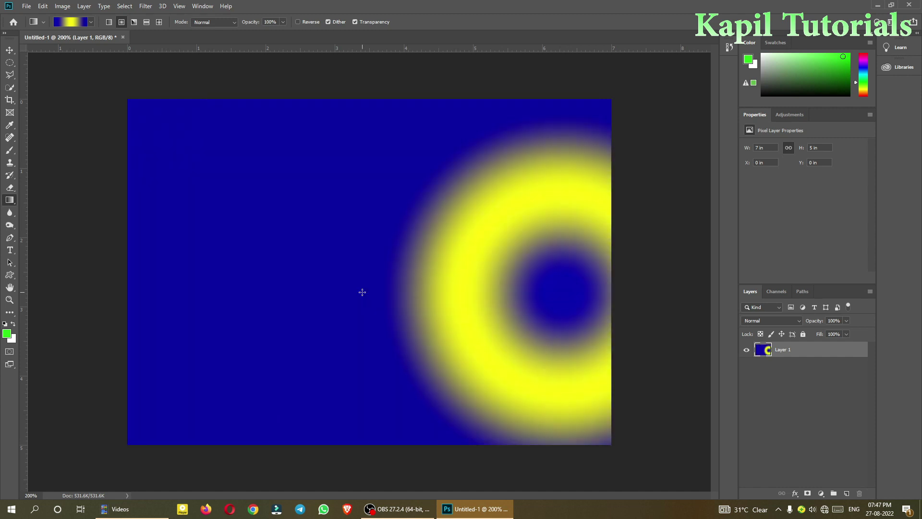
left_click_drag(145, 265, 364, 270)
left_click_drag(601, 270, 140, 274)
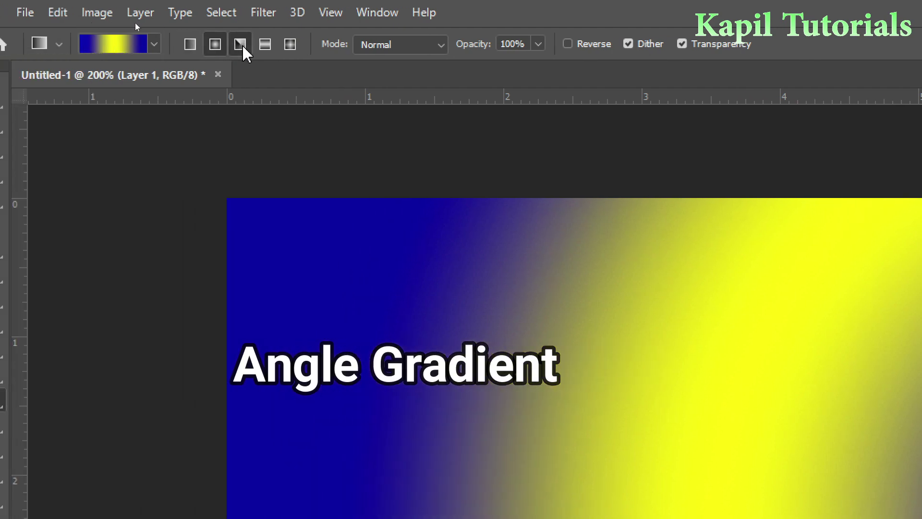
Refill the canvas with the blue-yellow-blue angle gradient in different directions, finishing with one centred on the canvas
left_click(241, 45)
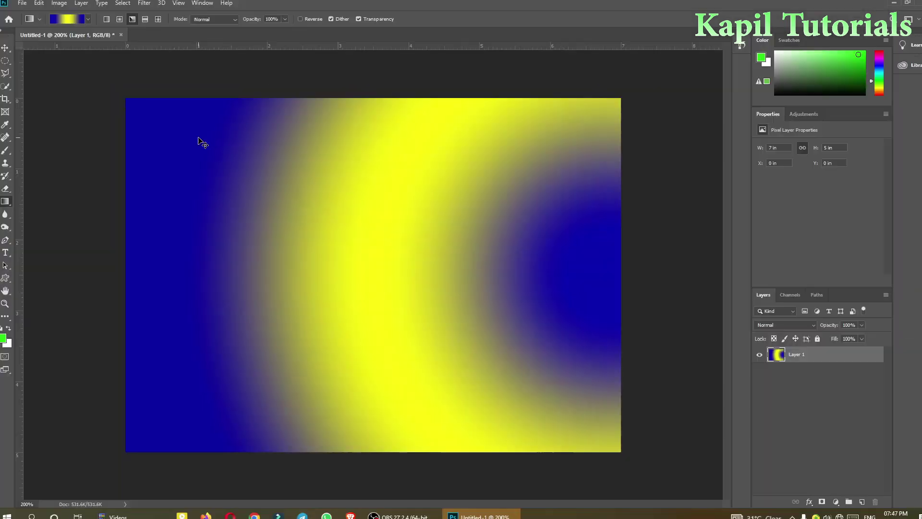
left_click_drag(181, 261, 374, 261)
left_click_drag(593, 272, 172, 281)
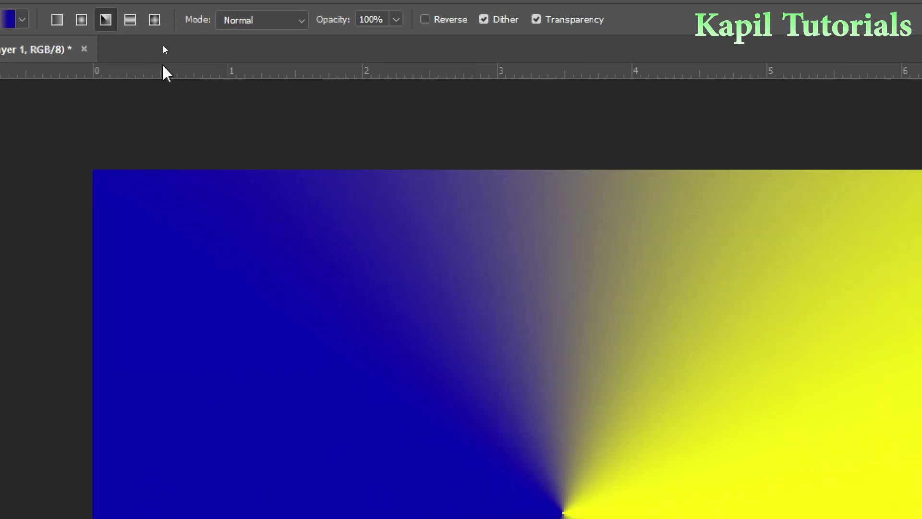
Refill the canvas with the blue-yellow-blue reflected gradient, running vertically from the top edge and from the bottom edge towards the centre
left_click(129, 45)
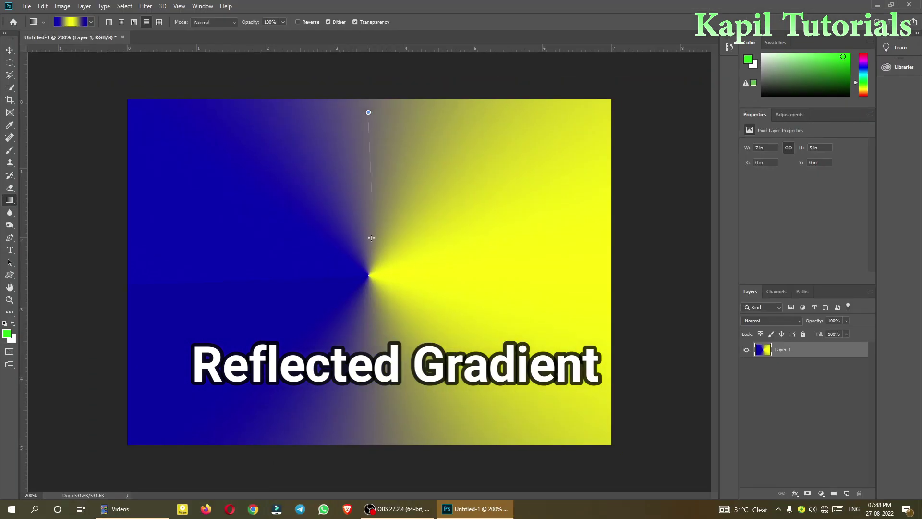
left_click_drag(371, 238, 368, 276)
left_click_drag(372, 443, 364, 263)
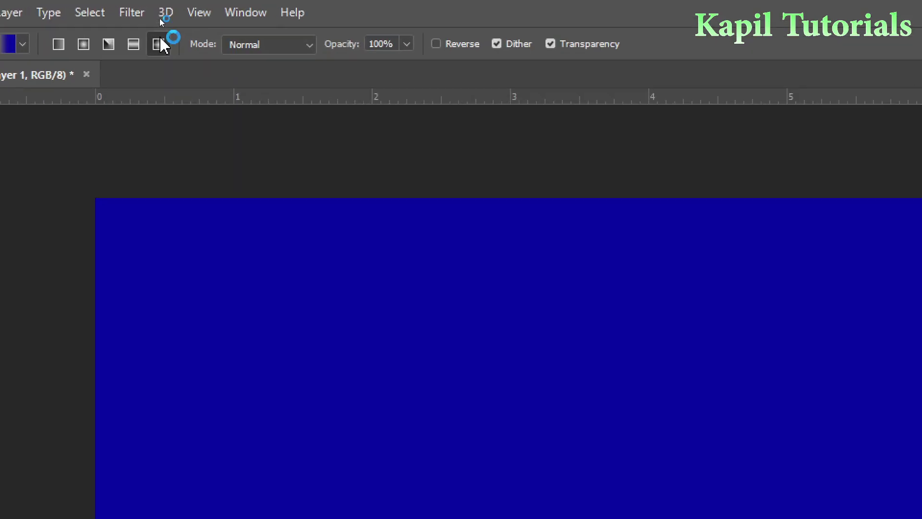
Refill the canvas with the blue-yellow-blue diamond gradient several times, finishing with one from the canvas centre towards the upper right corner
left_click(159, 22)
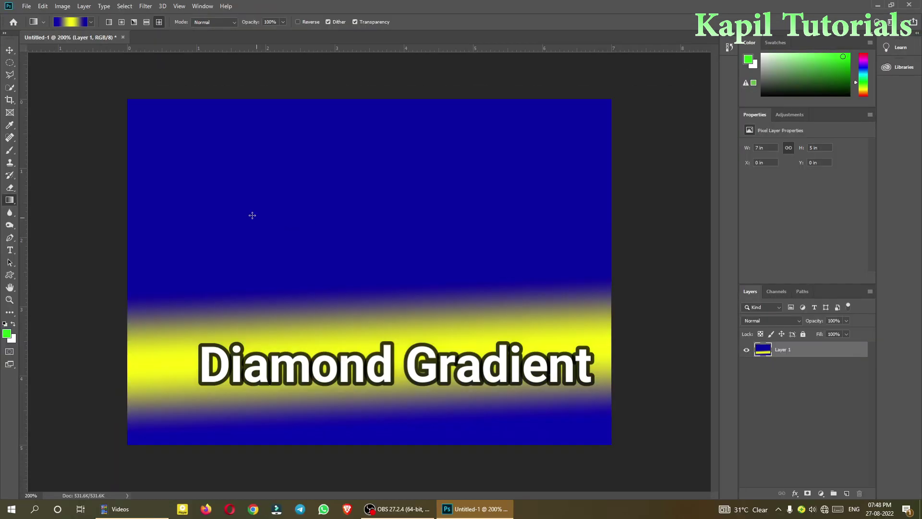
left_click_drag(188, 162, 355, 271)
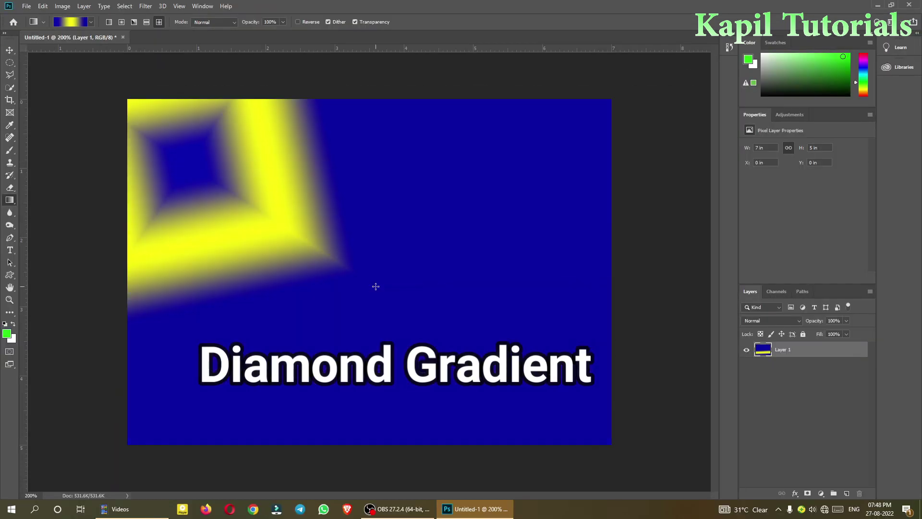
left_click_drag(588, 427, 131, 105)
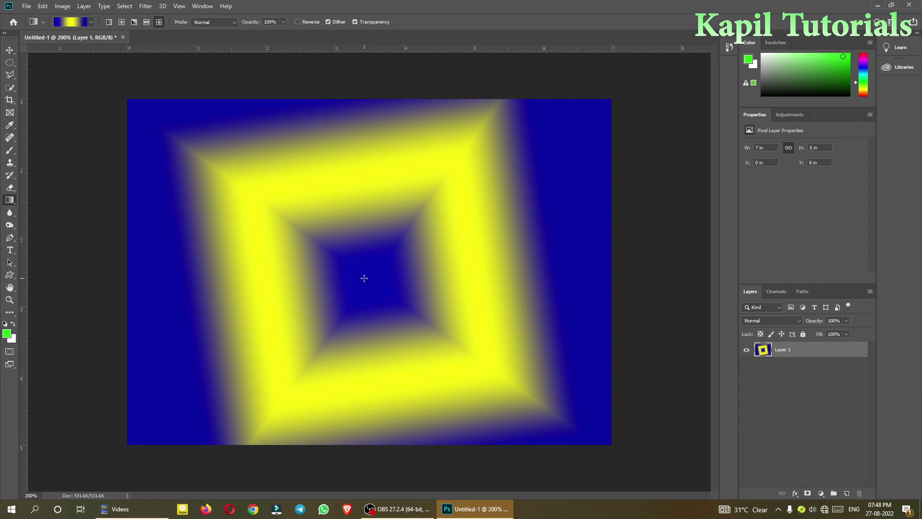
left_click_drag(368, 272, 587, 117)
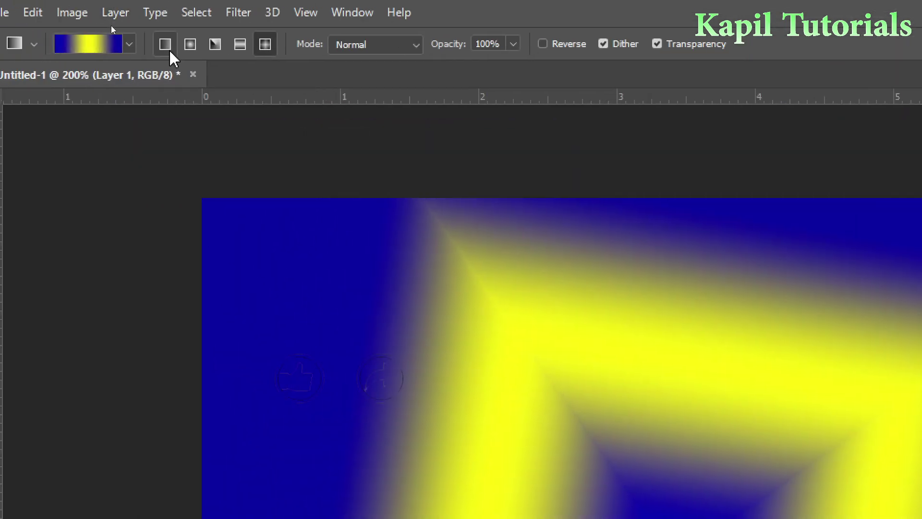
Apply the blue-yellow-blue linear gradient at 55% opacity diagonally over the diamond fill, from upper left to lower right
left_click(166, 46)
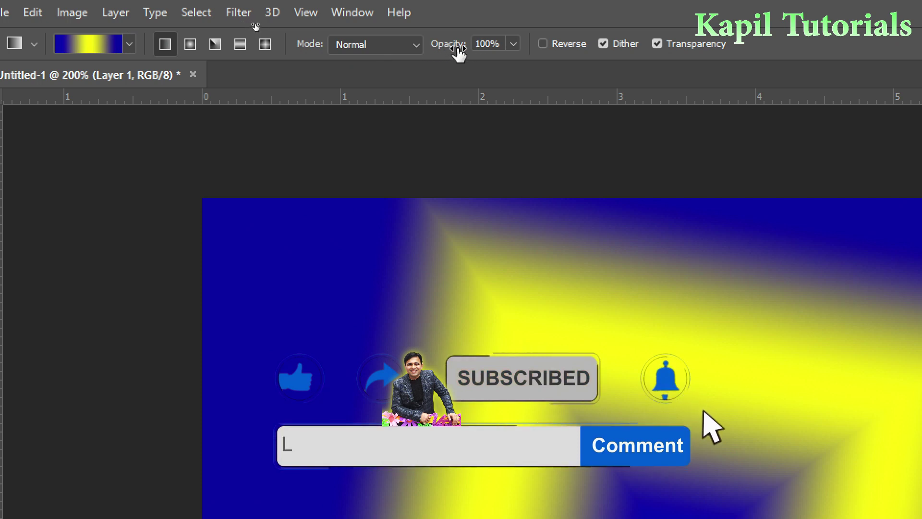
left_click(511, 50)
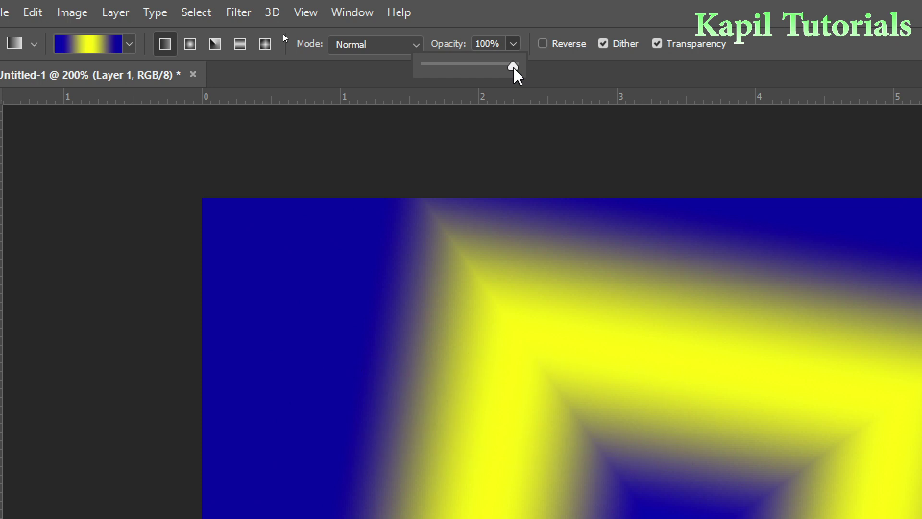
left_click_drag(513, 68, 453, 66)
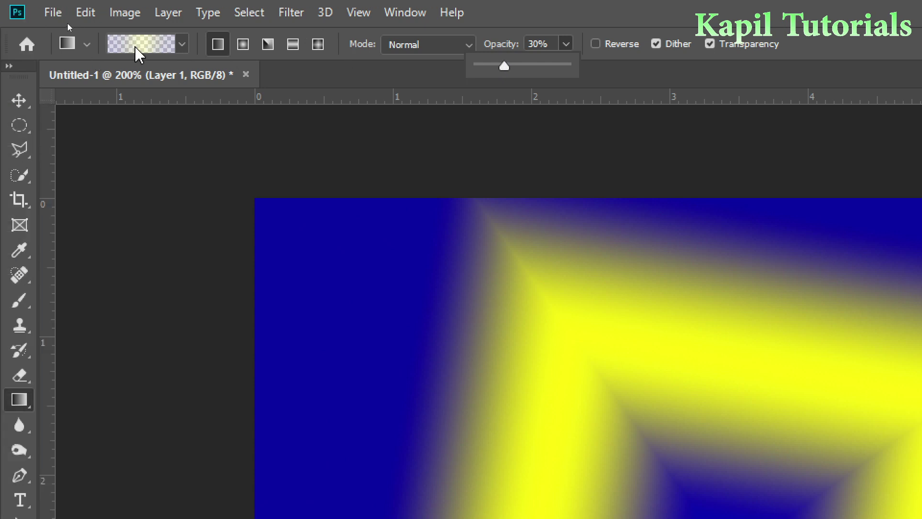
left_click_drag(508, 67, 528, 69)
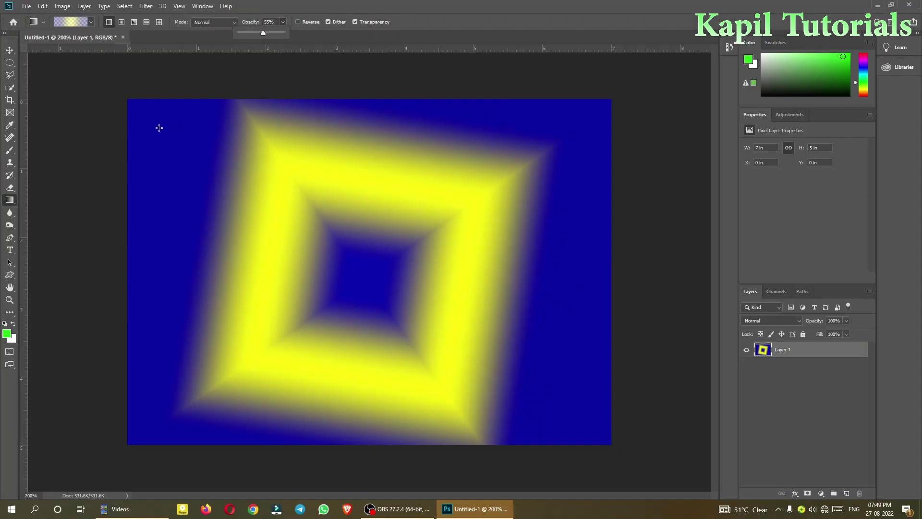
left_click_drag(159, 128, 478, 358)
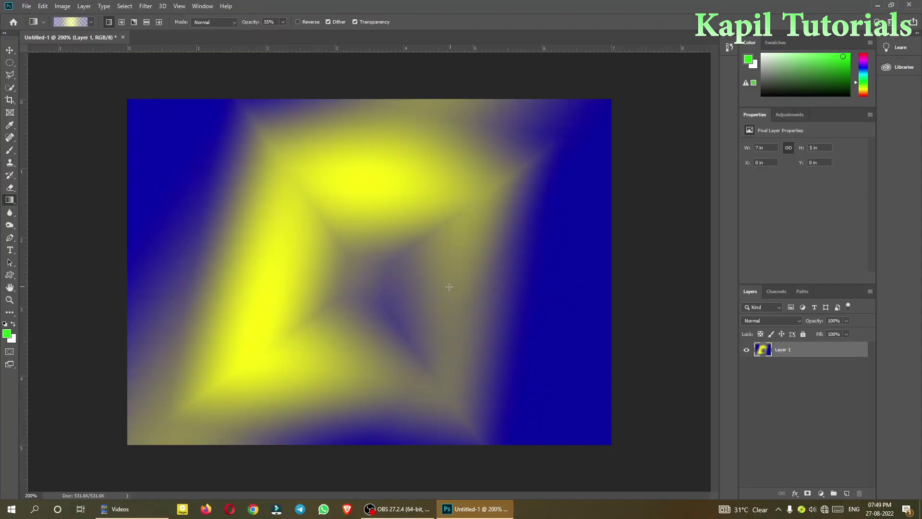
Overlay the Chrome preset at 55% opacity as a diagonal linear gradient from upper left to lower right
left_click(90, 22)
left_click(106, 59)
left_click_drag(160, 124, 517, 373)
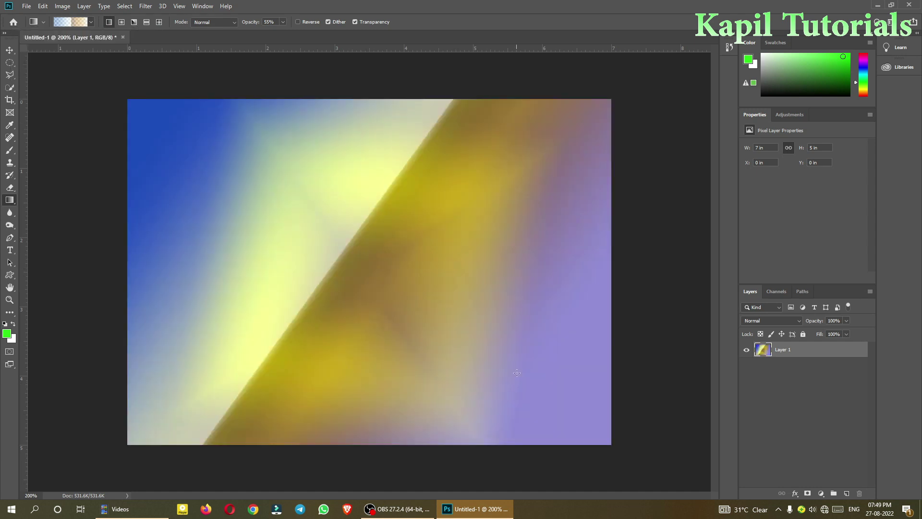
Set the gradient opacity to 15% and apply the Chrome gradient diagonally over the existing fill
left_click(283, 22)
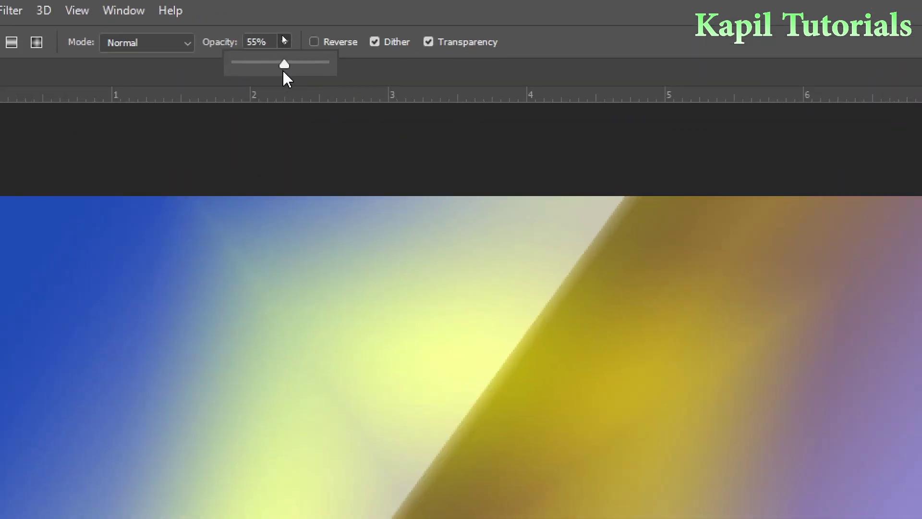
left_click_drag(282, 33, 265, 32)
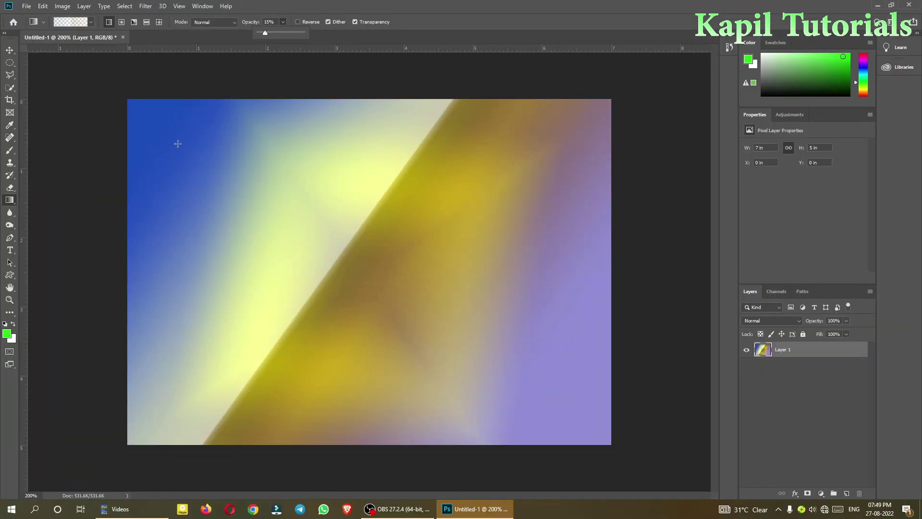
left_click_drag(146, 119, 513, 384)
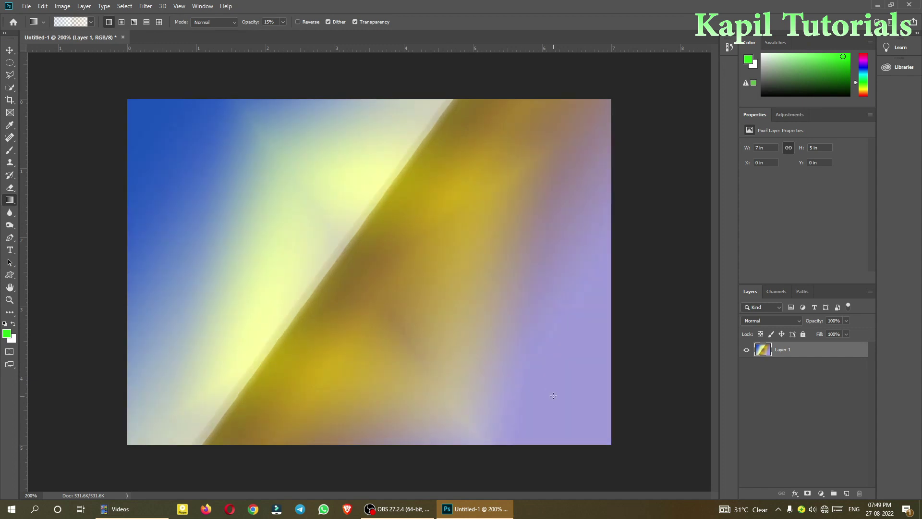
key("ctrl+z")
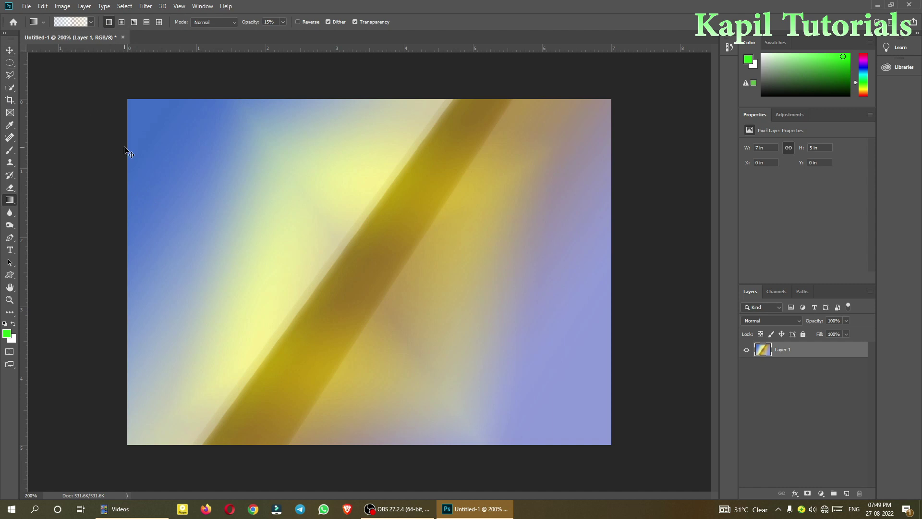
Select the entire canvas, clear all the gradient fills from Layer 1, and deselect
key("ctrl+a")
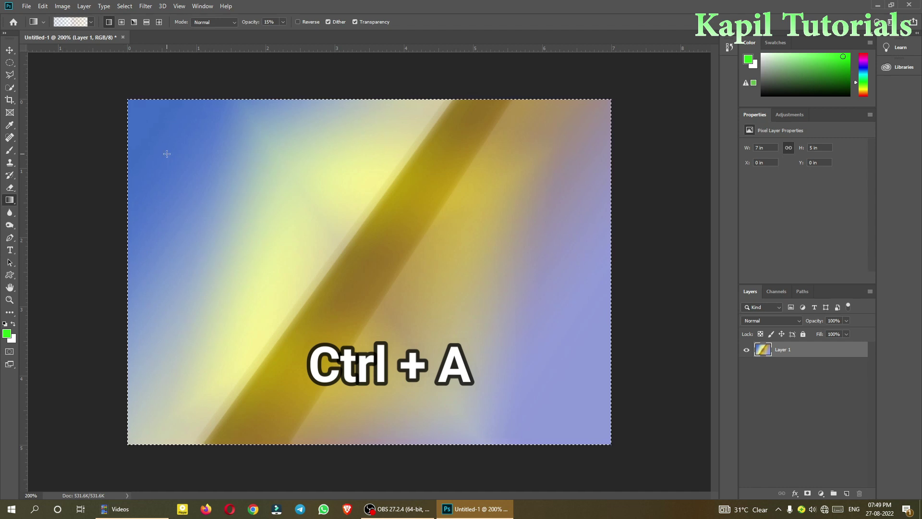
key("Delete")
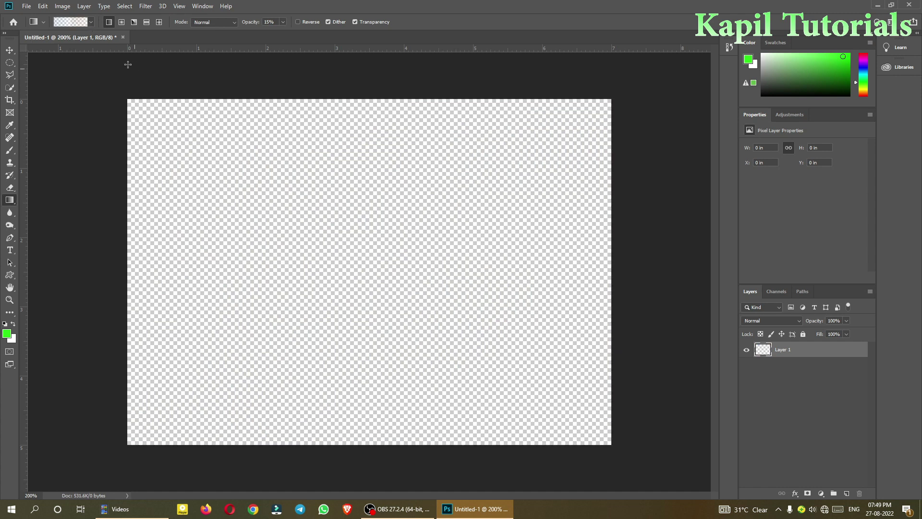
Fill the empty canvas with the Chrome linear gradient at 15% opacity, diagonally from upper left to lower right
left_click(76, 25)
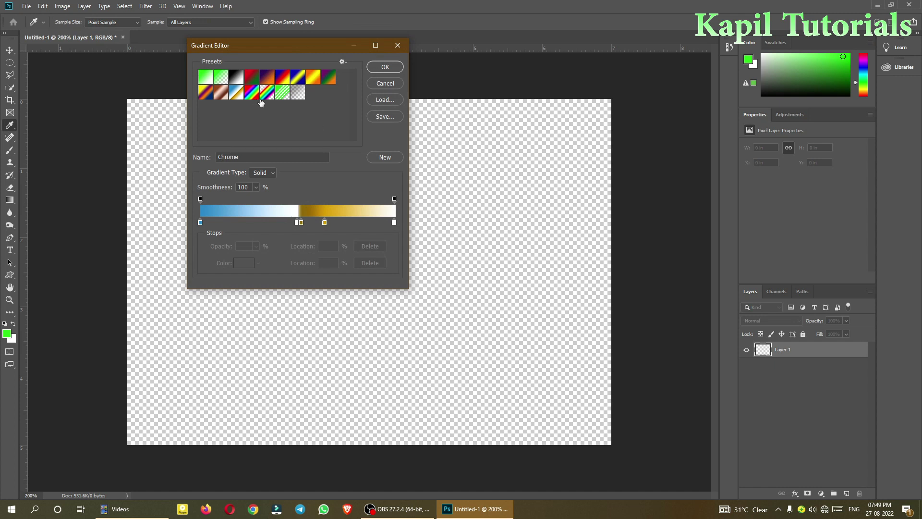
left_click(385, 68)
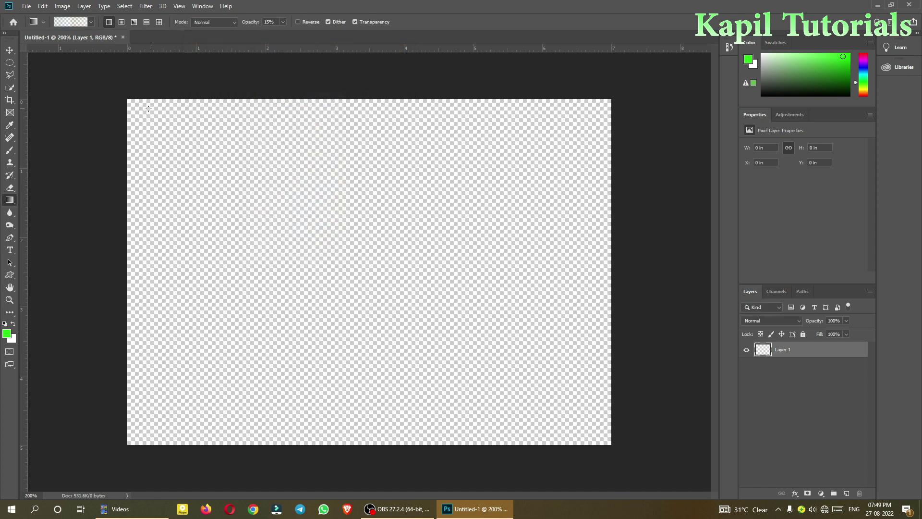
left_click_drag(146, 114, 557, 426)
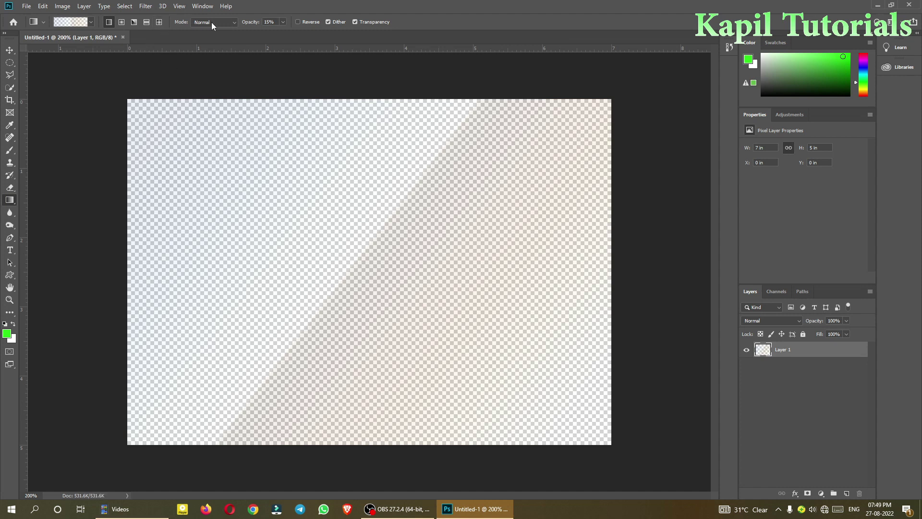
Set the gradient opacity to 49% and undo the 15% Chrome fill so the canvas is empty
left_click(283, 22)
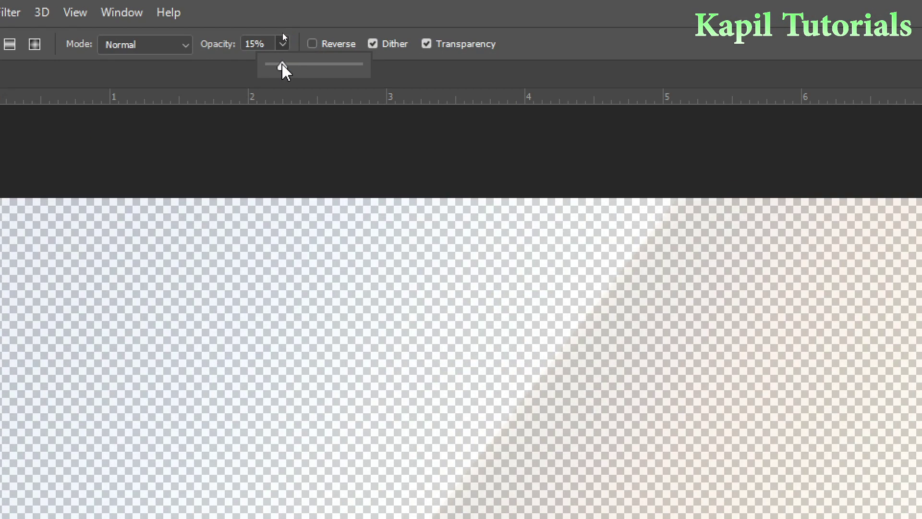
left_click_drag(283, 34, 298, 35)
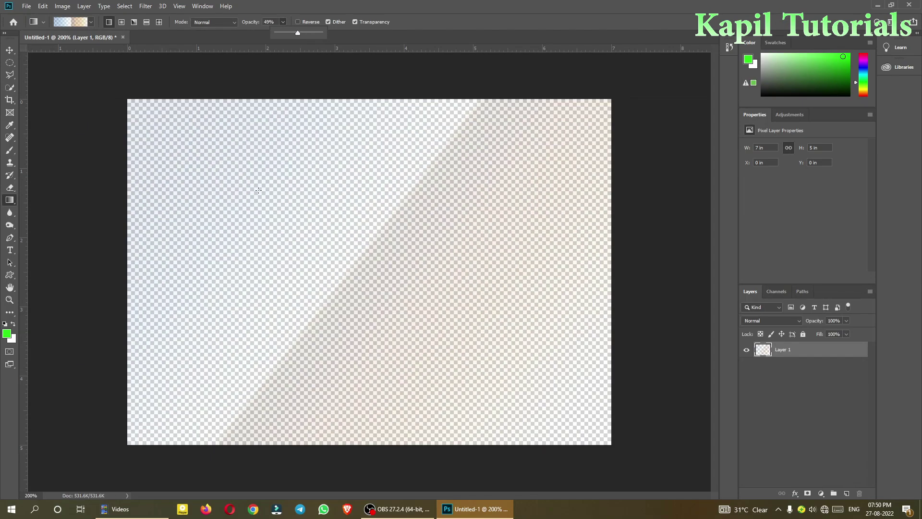
left_click(189, 163)
key("ctrl+z")
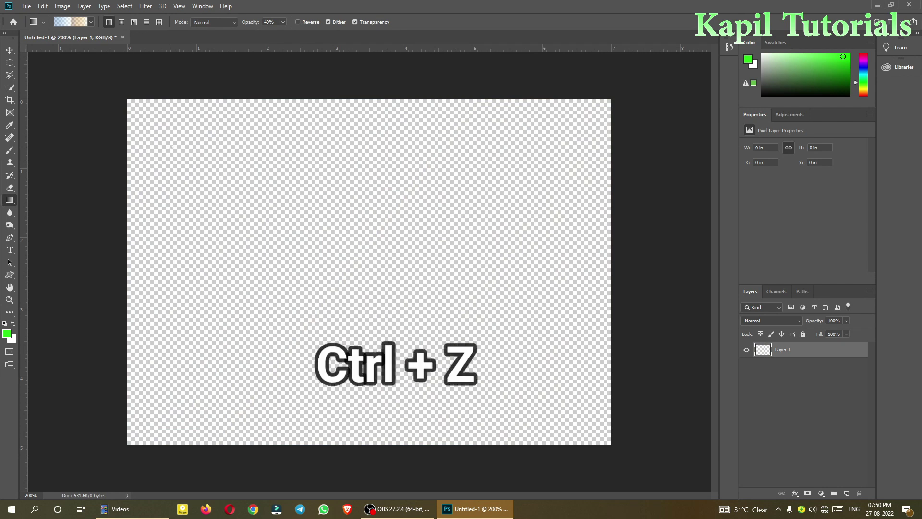
Fill the canvas diagonally with the Chrome gradient at 49% opacity, and refill it with the gradient opacity set to 100%
left_click_drag(149, 122, 522, 415)
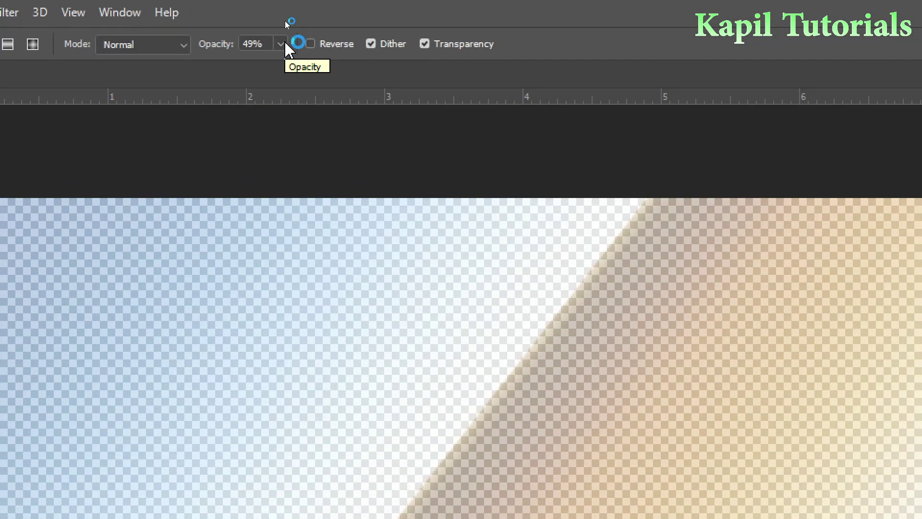
left_click(283, 23)
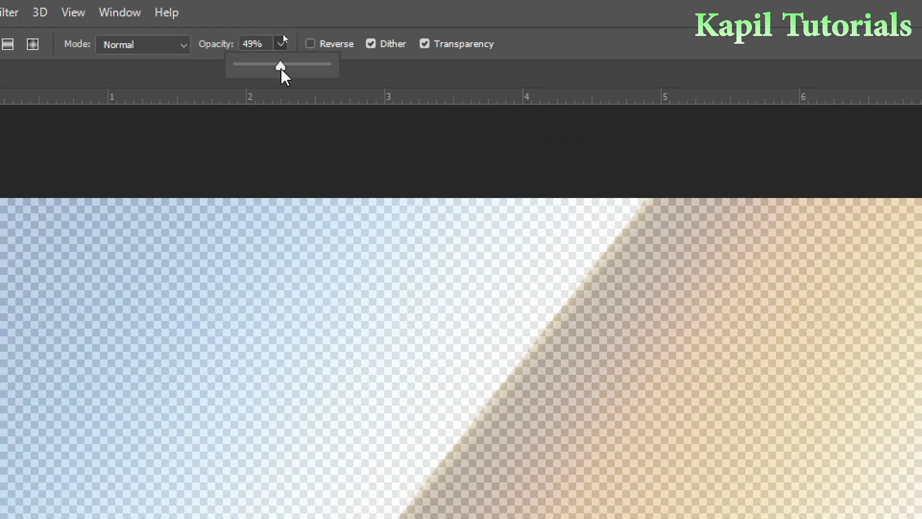
left_click_drag(326, 73, 328, 73)
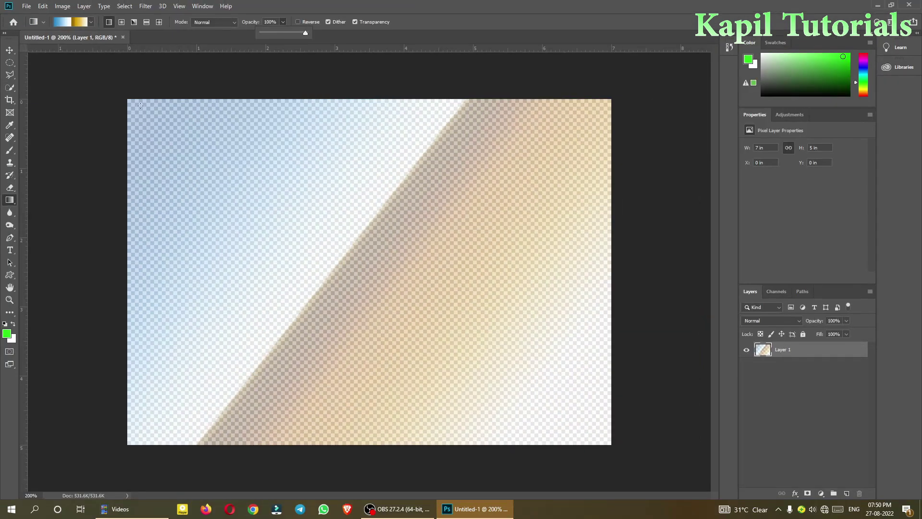
left_click_drag(140, 106, 583, 430)
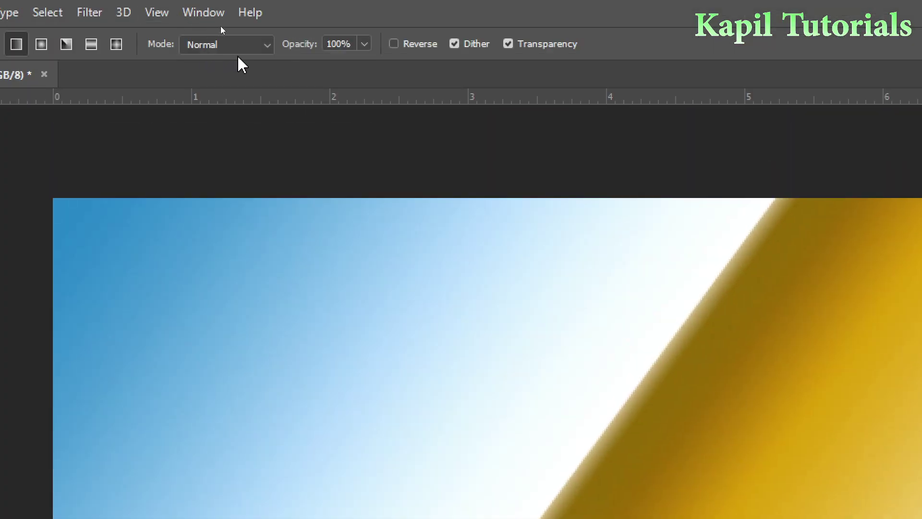
Keep the blend mode at Normal, turn on Reverse, and refill the canvas diagonally with the Chrome gradient
left_click(234, 22)
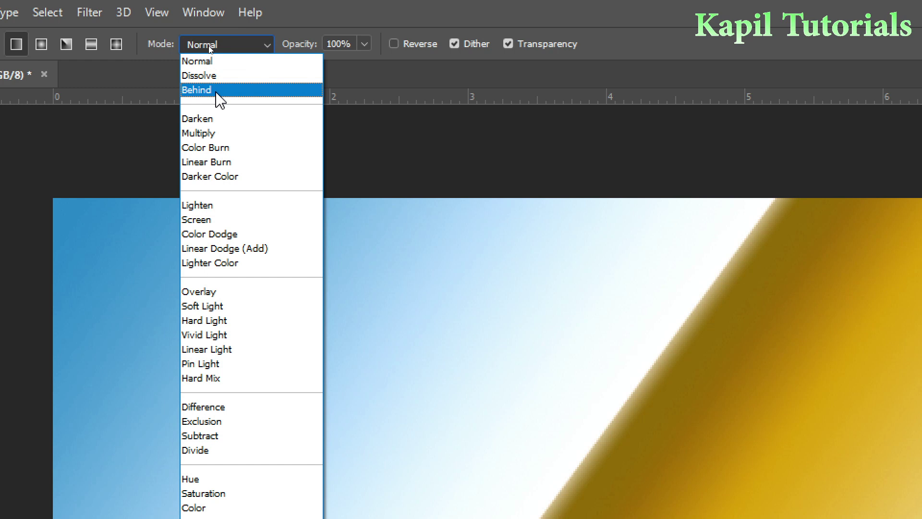
left_click(391, 53)
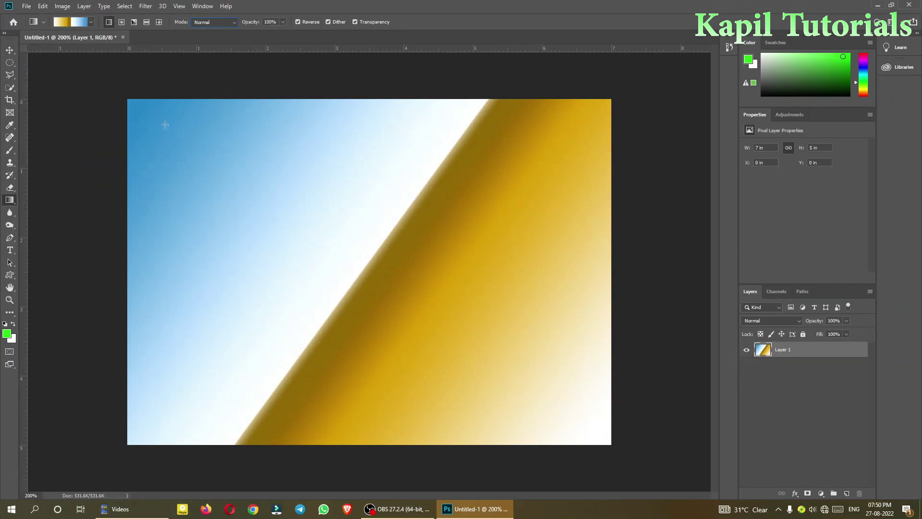
left_click_drag(154, 117, 473, 351)
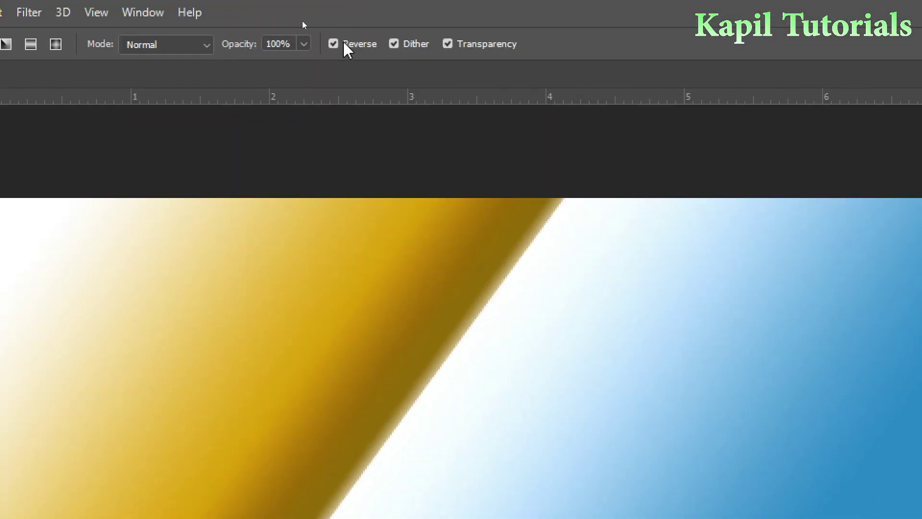
Compare the Chrome gradient by filling the canvas diagonally with Reverse off and again with Reverse on
left_click(333, 44)
left_click_drag(138, 116, 468, 344)
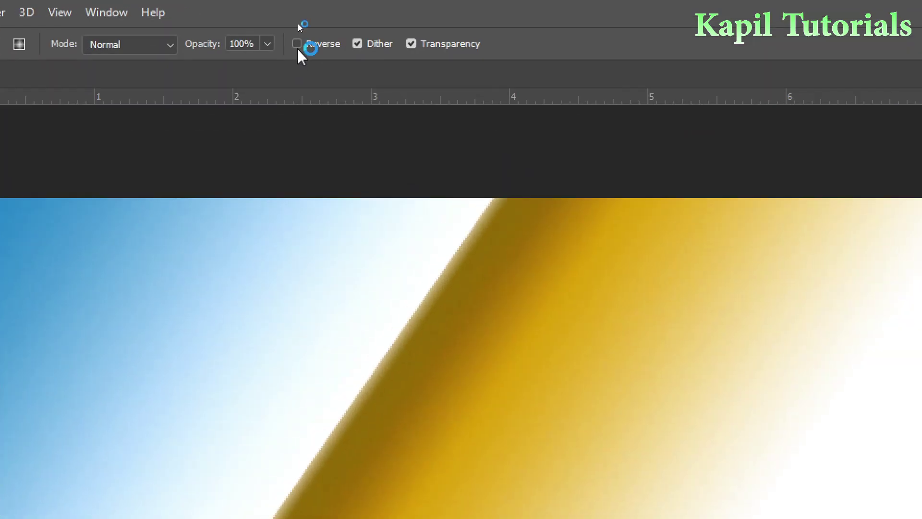
left_click(297, 21)
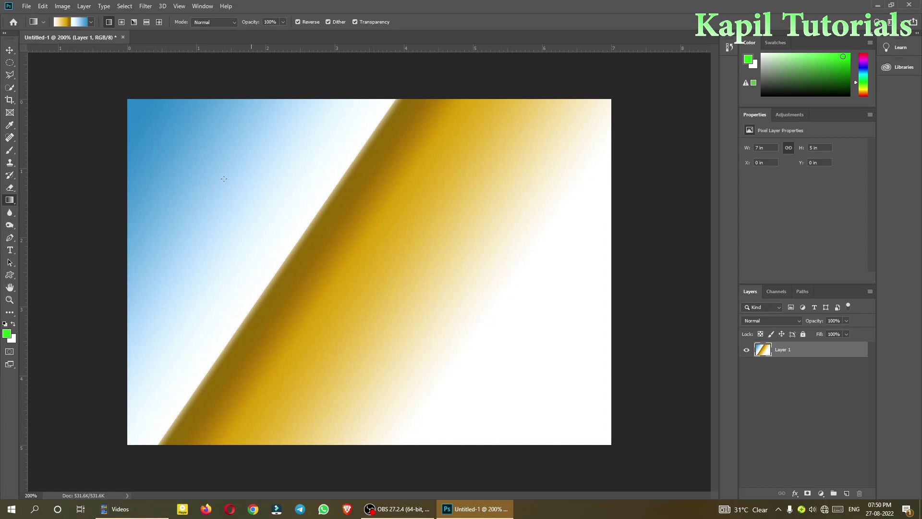
mouse_move(143, 118)
left_mouse_down()
mouse_move(386, 300)
mouse_move(475, 352)
left_mouse_up()
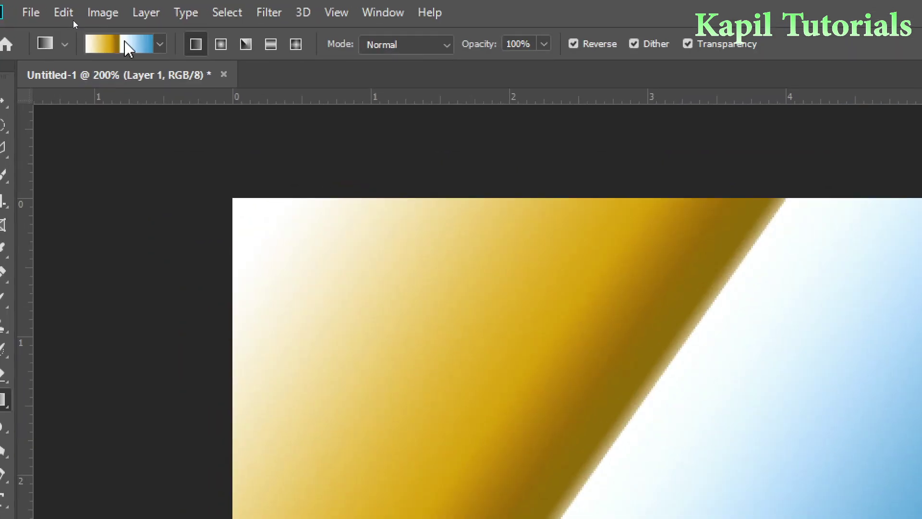
Open the Chrome gradient for editing and move its middle white color stop to 37%
left_click(70, 23)
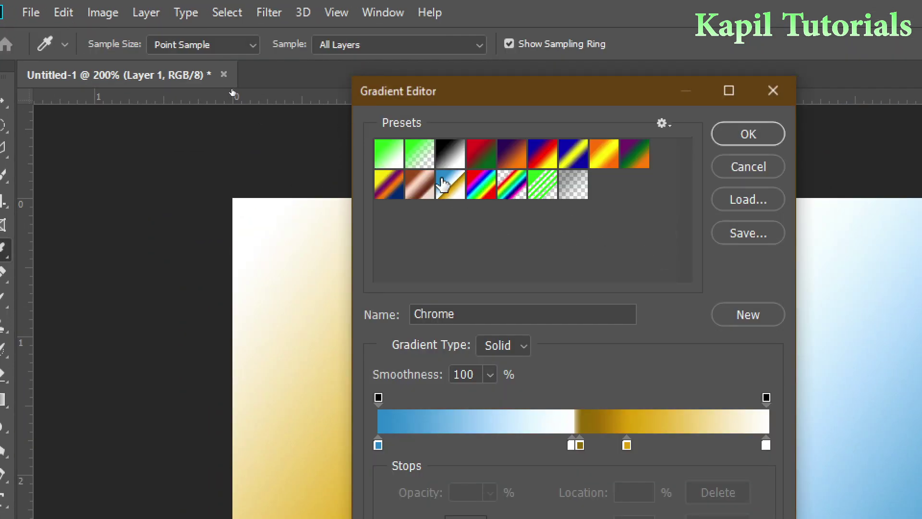
left_click_drag(571, 445, 521, 431)
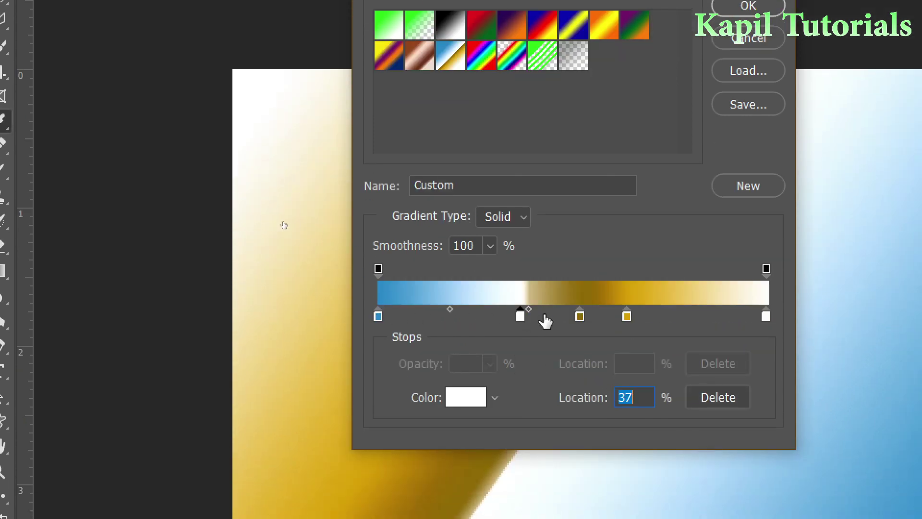
Recolor the gradient's blue start stop to magenta (#de12e5) and set the color midpoint beside it to 41%
left_click(378, 315)
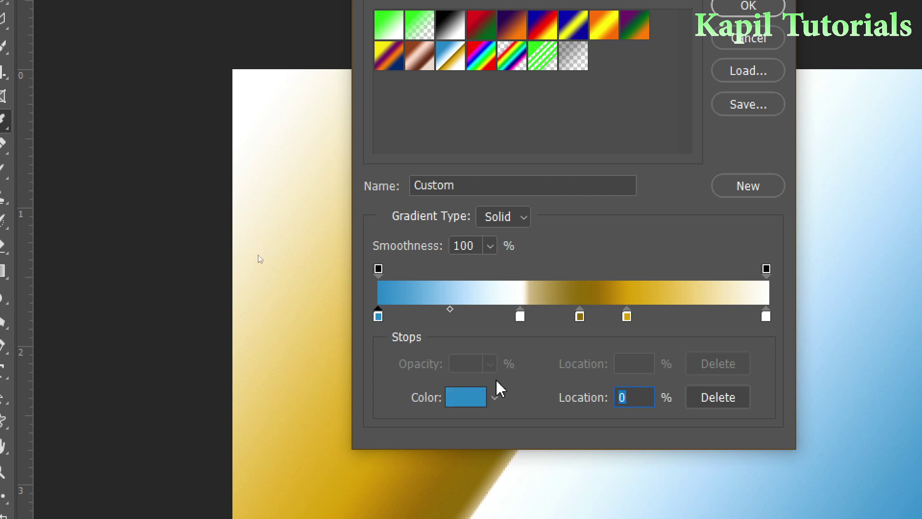
left_click(465, 397)
left_click_drag(761, 153, 607, 83)
left_click_drag(776, 236, 782, 173)
left_click(735, 161)
left_click(808, 126)
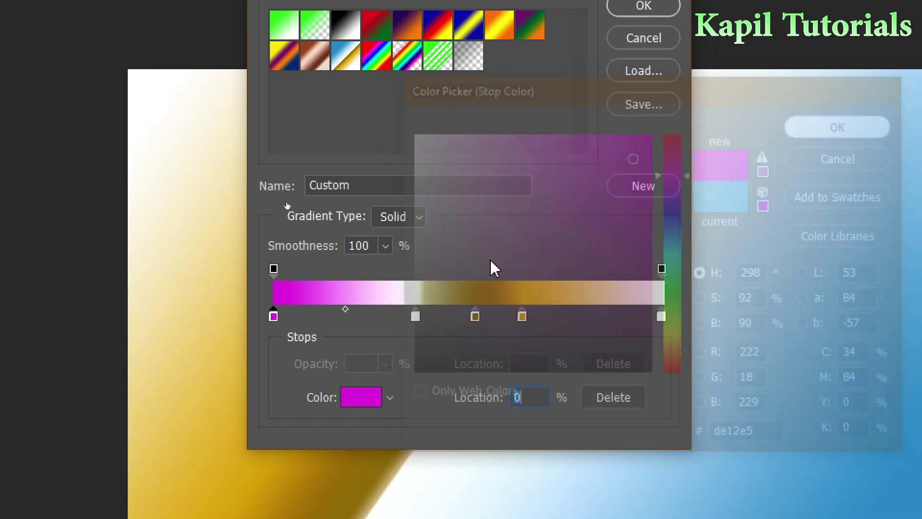
left_click(354, 310)
mouse_move(345, 310)
left_mouse_down()
mouse_move(328, 310)
mouse_move(376, 309)
mouse_move(320, 310)
mouse_move(371, 311)
mouse_move(333, 311)
left_mouse_up()
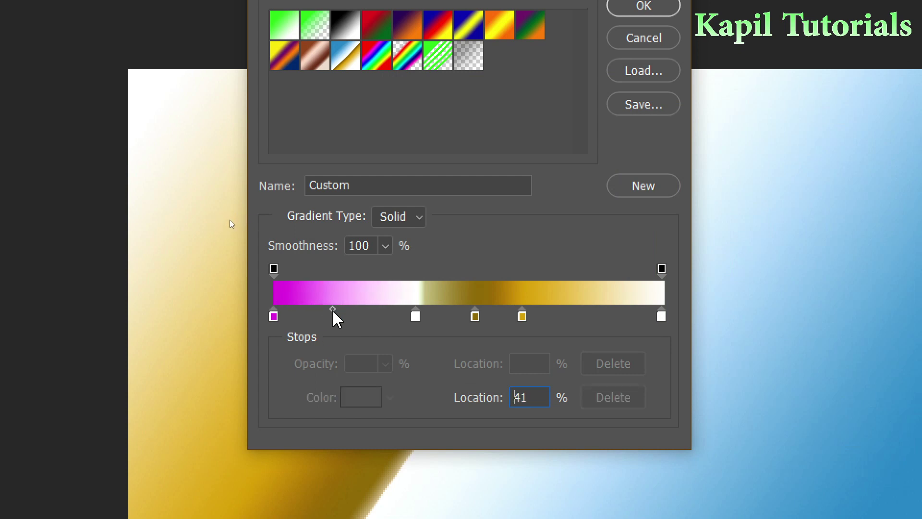
Recolor the white stop at 37% to yellow (#eef10c) and move it slightly closer to the magenta stop
left_click(416, 316)
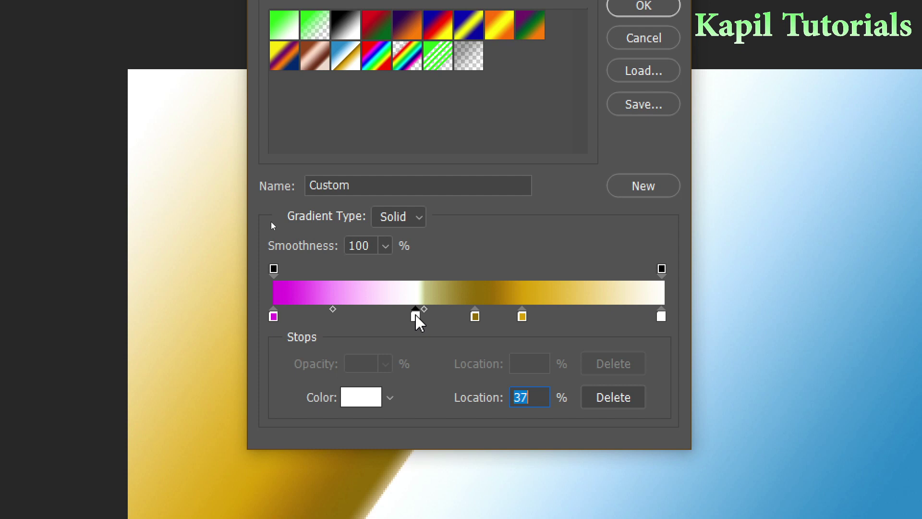
left_click(360, 397)
left_click(677, 331)
left_click(679, 334)
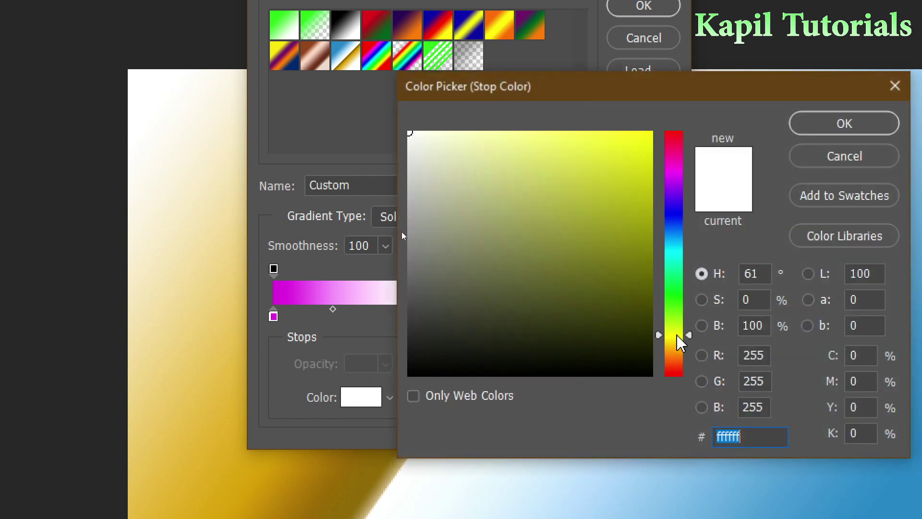
left_click_drag(638, 189, 639, 145)
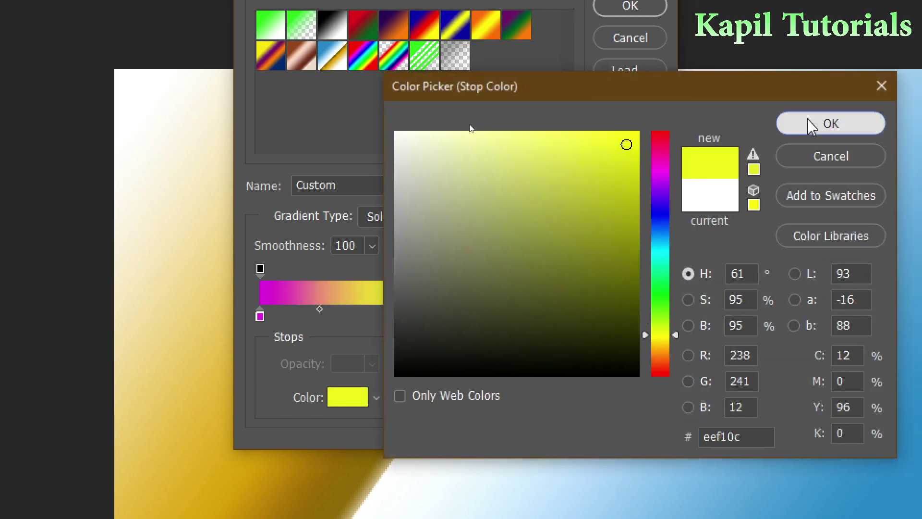
left_click(822, 123)
left_click_drag(420, 317, 400, 318)
Recolor the brown stop to bright green (#06f148), move the gold stop to 82%, and accept the custom gradient
left_click(462, 317)
left_click(347, 397)
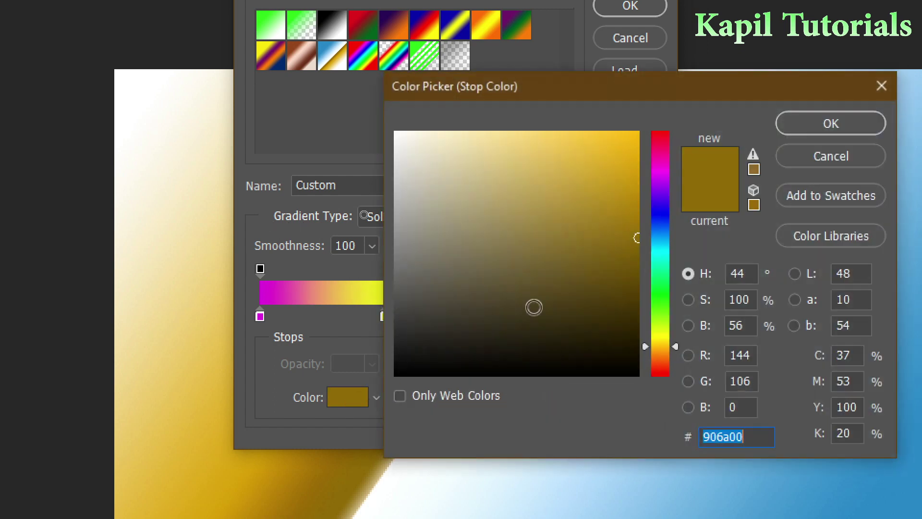
left_click_drag(667, 315, 668, 283)
left_click(635, 143)
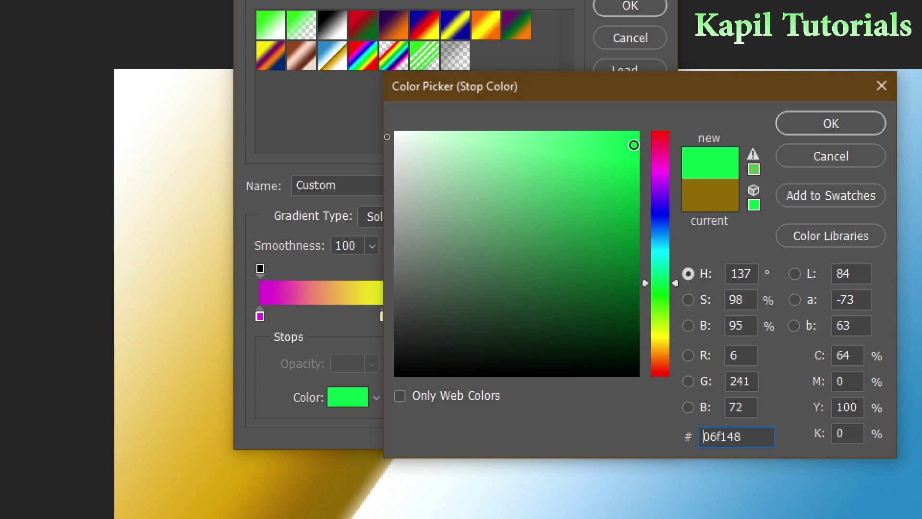
left_click(830, 123)
left_click_drag(487, 316, 558, 318)
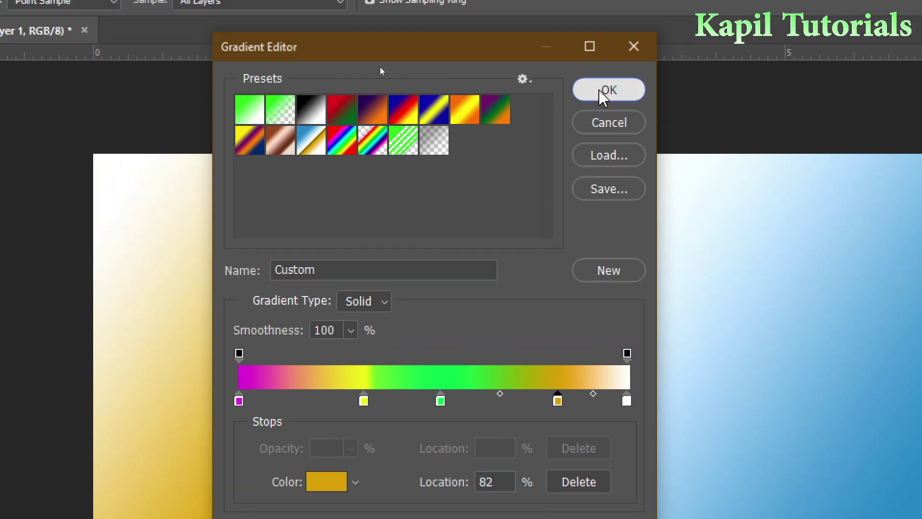
left_click(610, 7)
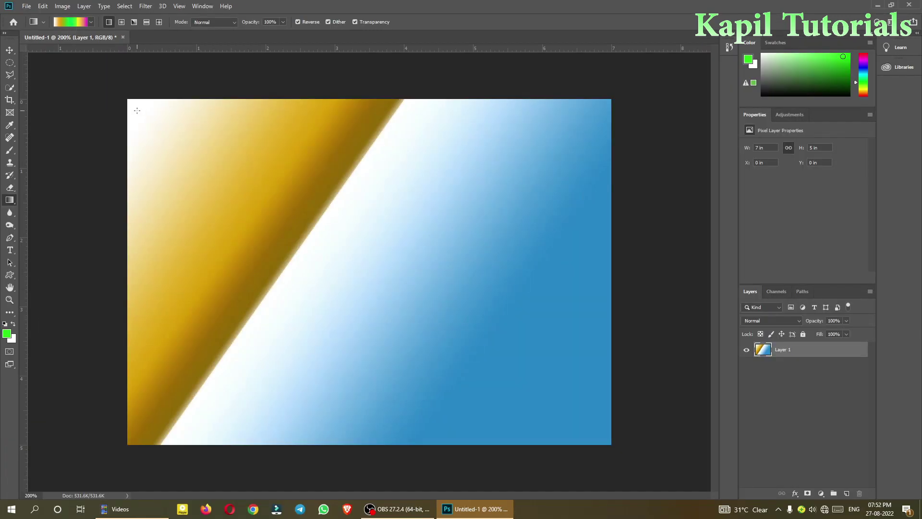
Fill the whole canvas with the reversed custom gradient, diagonally from upper left to lower right
left_click_drag(137, 111, 564, 417)
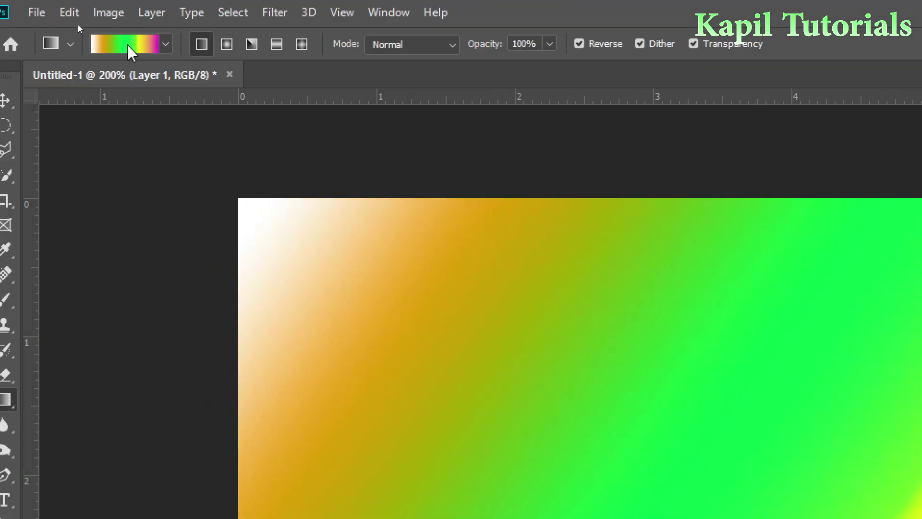
left_click(165, 44)
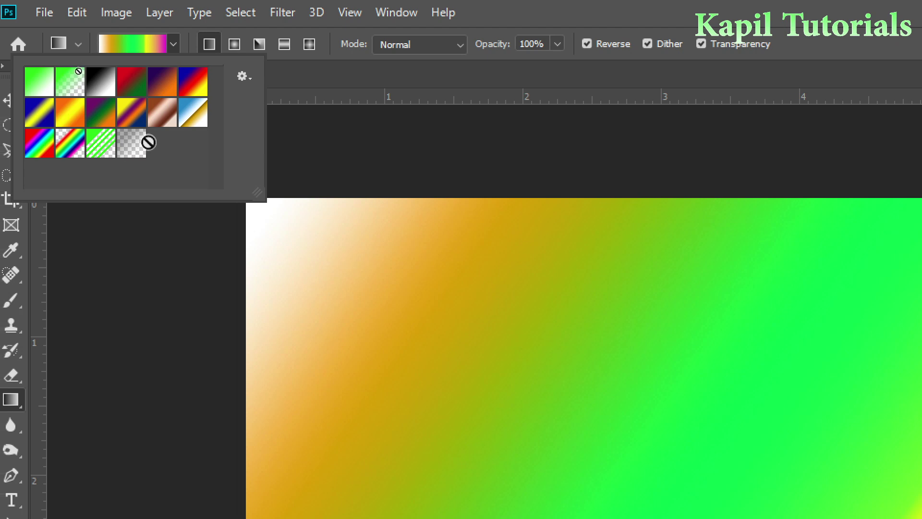
key("Escape")
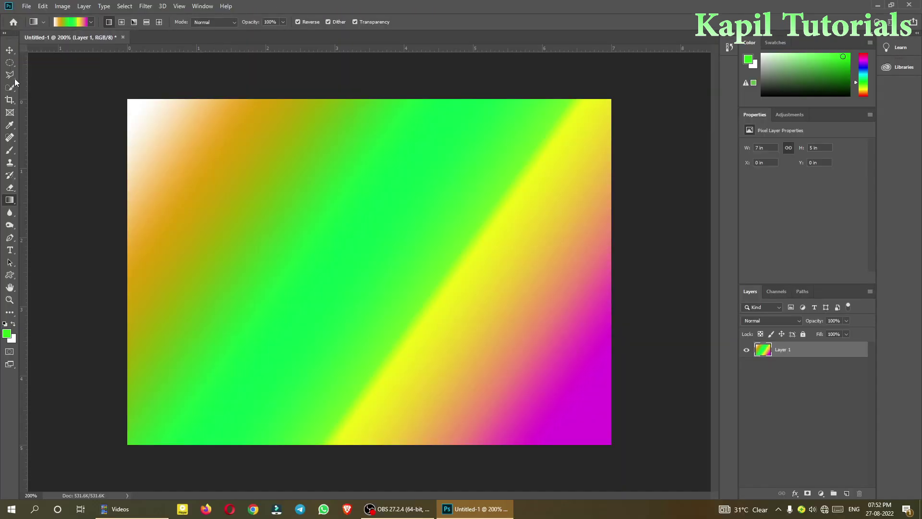
Make an elliptical selection about 2.6 in wide and 2.3 in high just below the center of the canvas
left_click(10, 62)
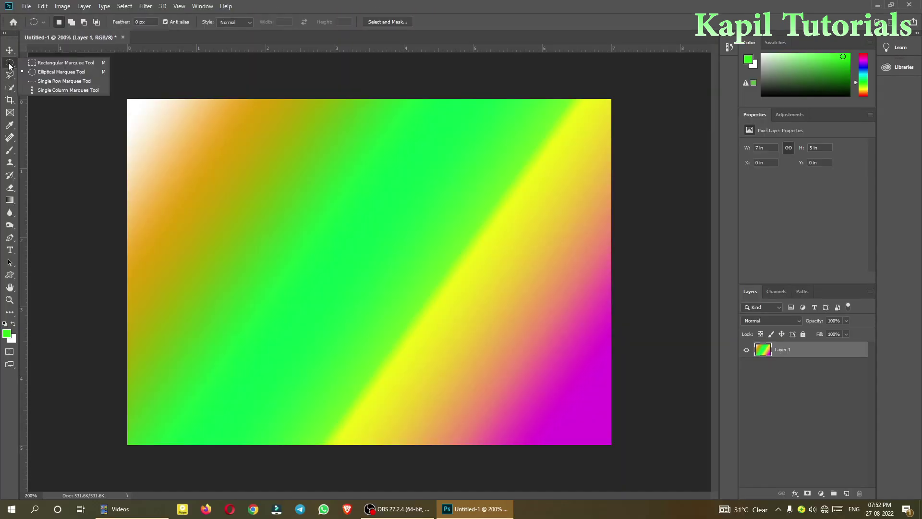
left_click(45, 73)
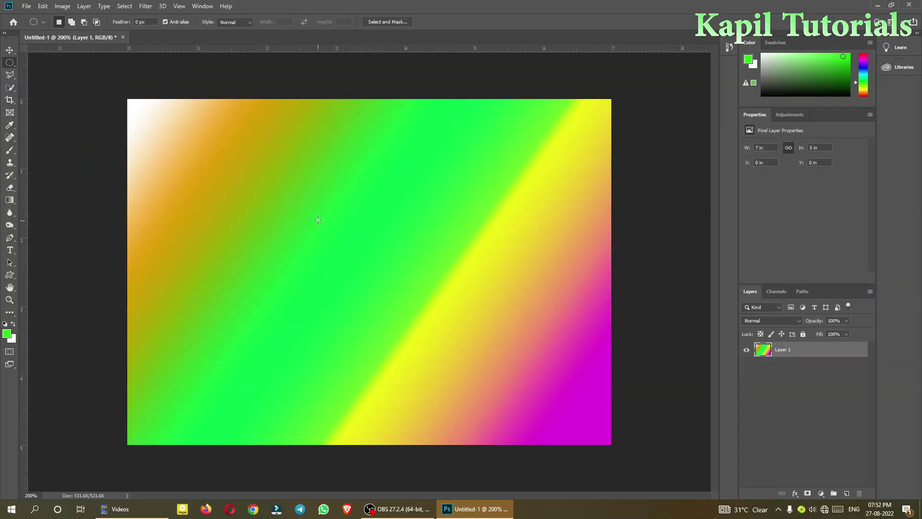
left_click_drag(309, 212, 490, 374)
Fill the elliptical selection diagonally with the opaque rainbow gradient preset, using the linear style
left_click(11, 199)
left_click(10, 198)
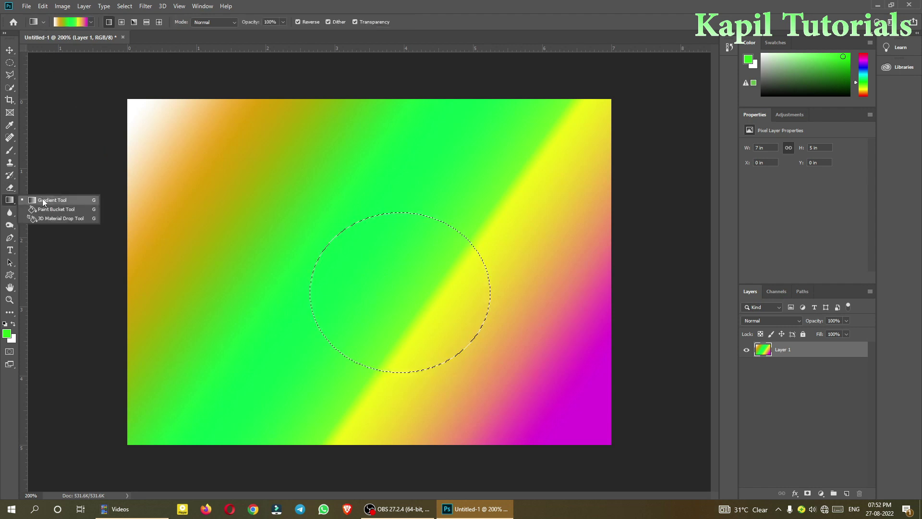
left_click(42, 200)
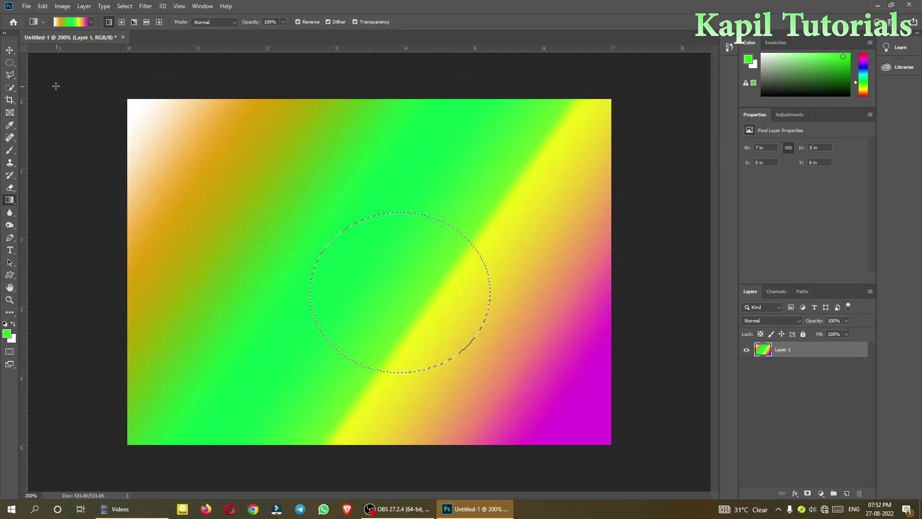
left_click(67, 22)
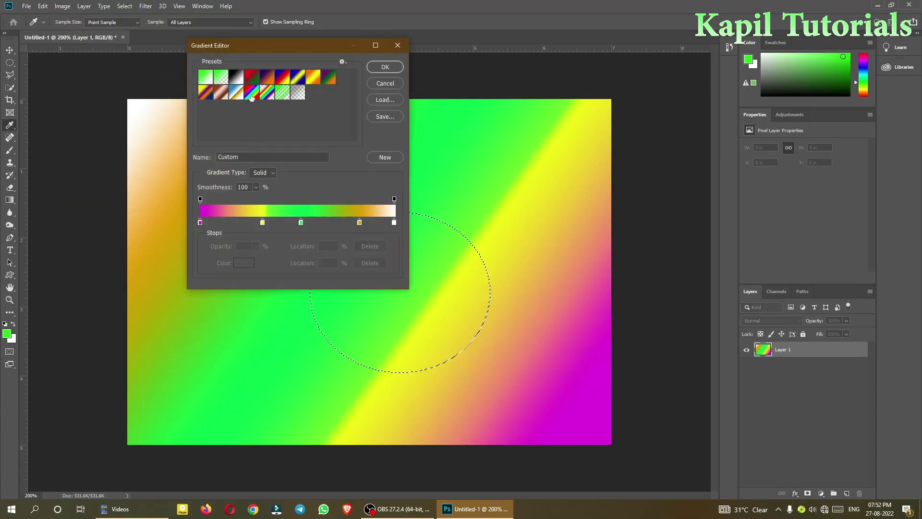
left_click(252, 93)
left_click(385, 67)
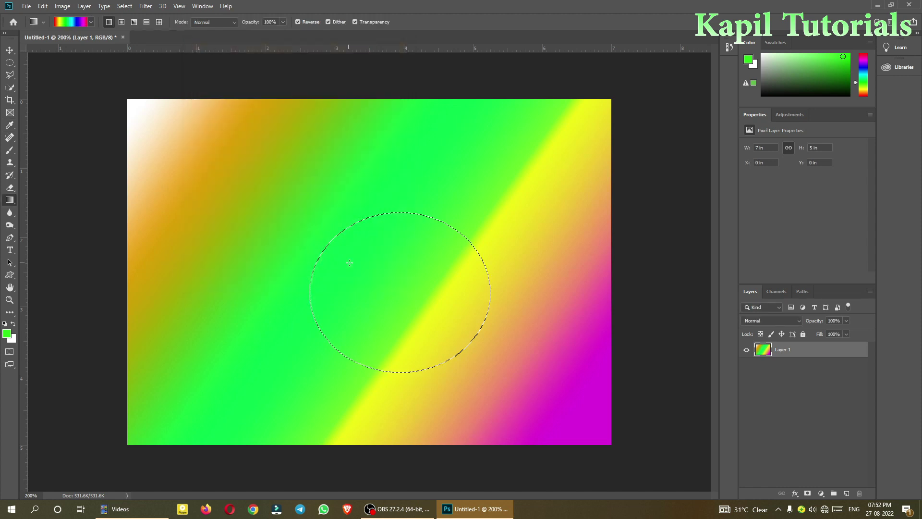
left_click_drag(352, 260, 458, 337)
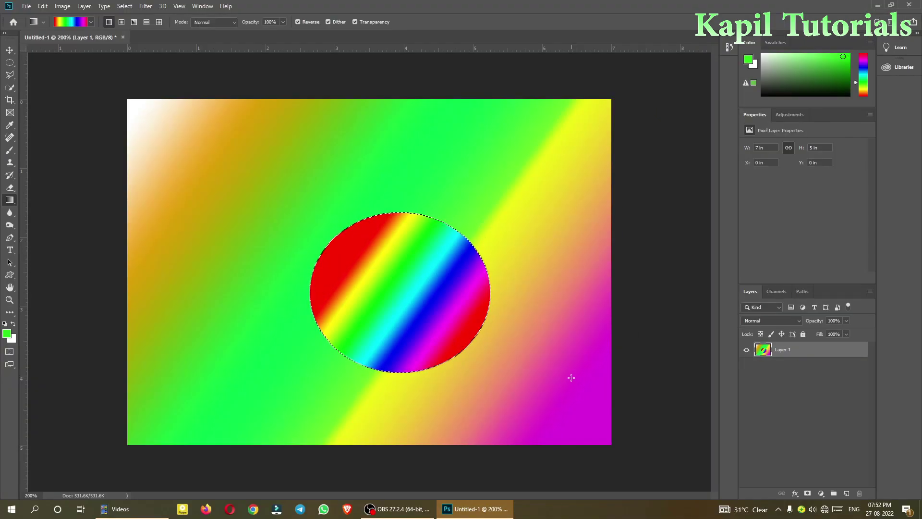
Switch back to the Elliptical Marquee tool to work on the selection around the rainbow ellipse
right_click(10, 62)
left_click(48, 73)
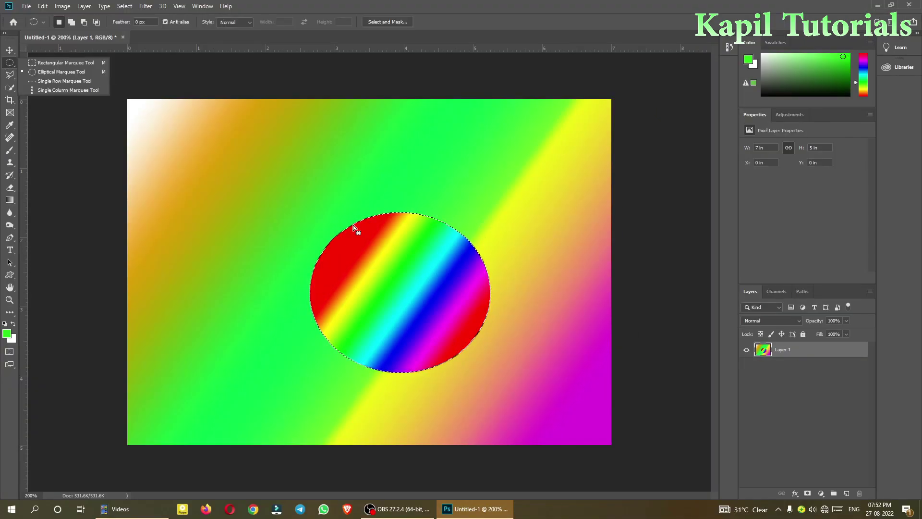
left_click_drag(390, 280, 404, 296)
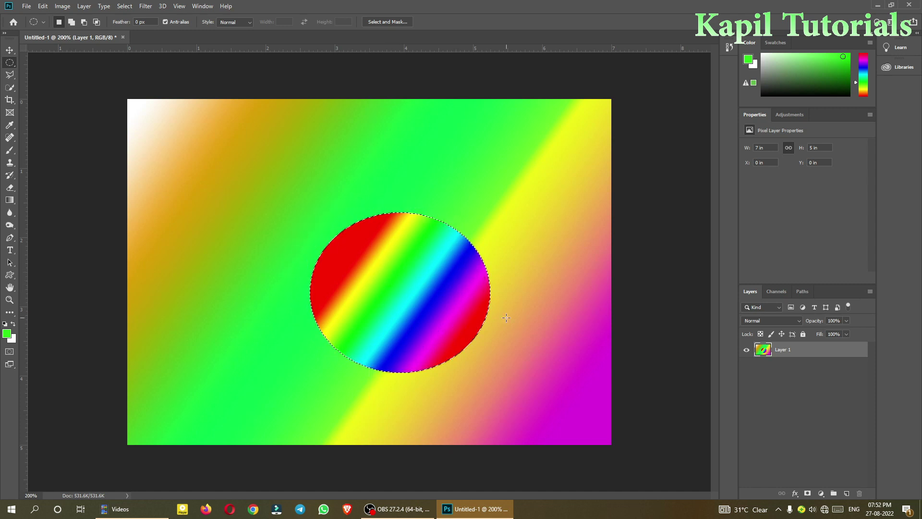